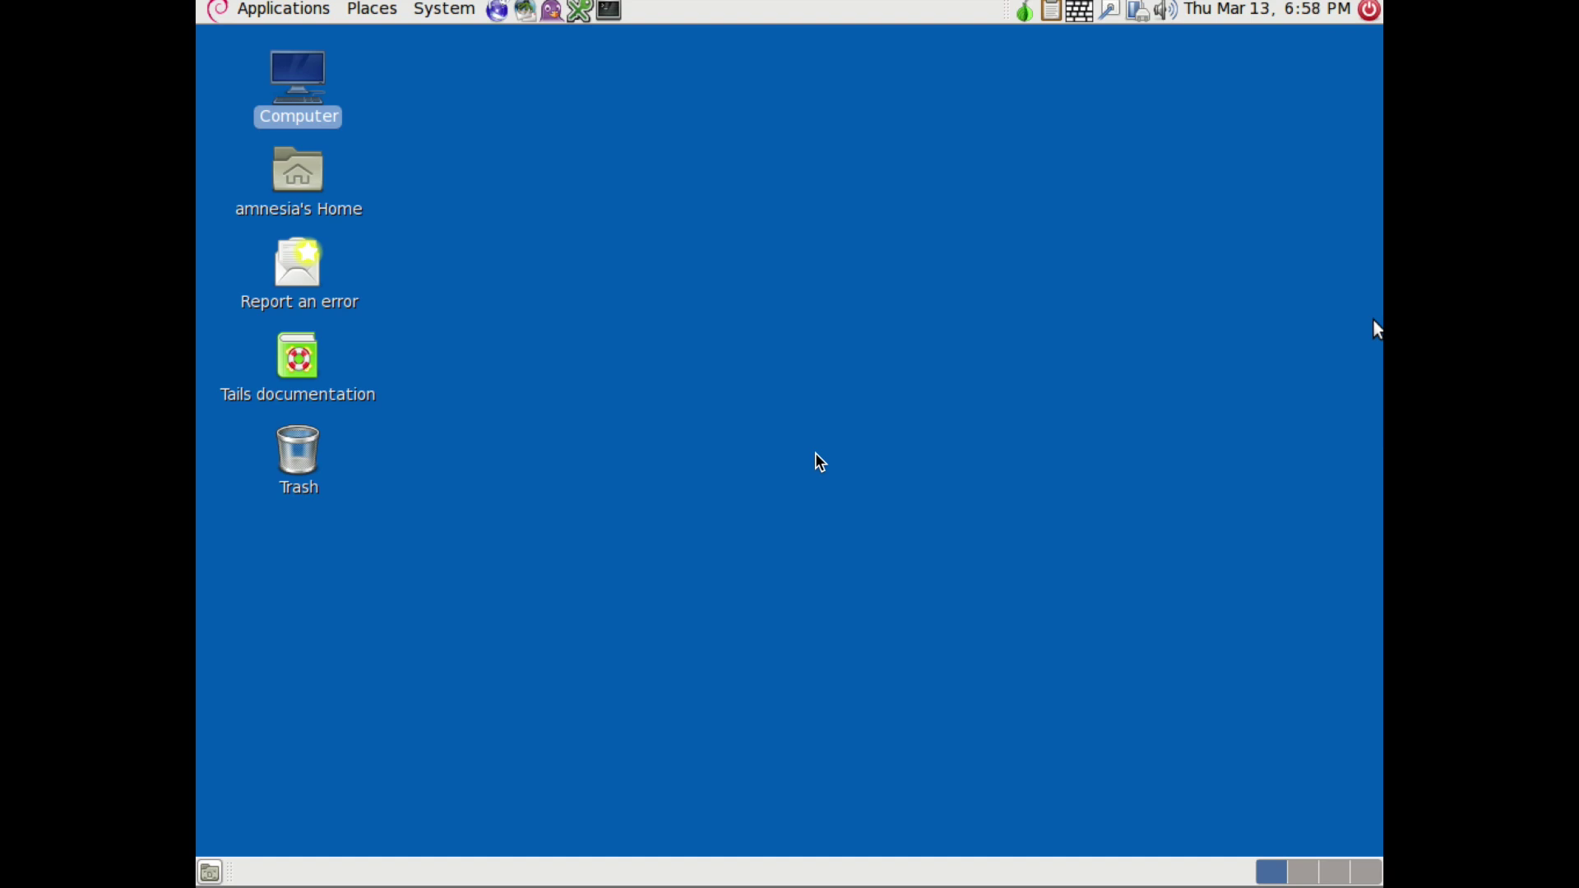
# Extract bitcoin-0.8.6-linux.tar.gz in the amnesia home folder using Extract Here
pyautogui.click(952, 258)
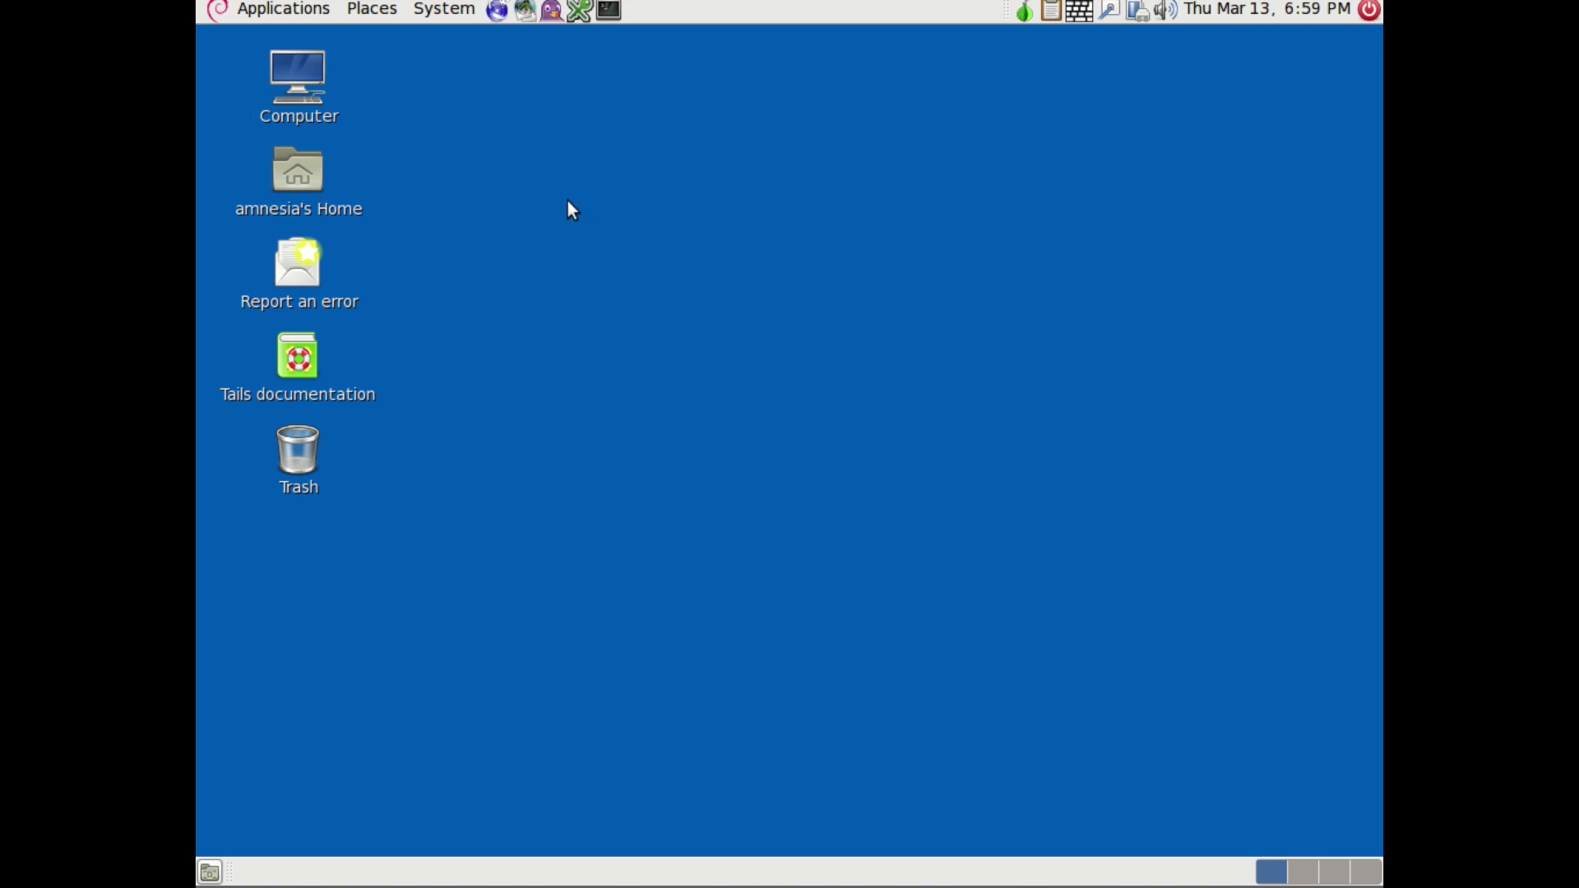
pyautogui.doubleClick(301, 89)
pyautogui.click(416, 270)
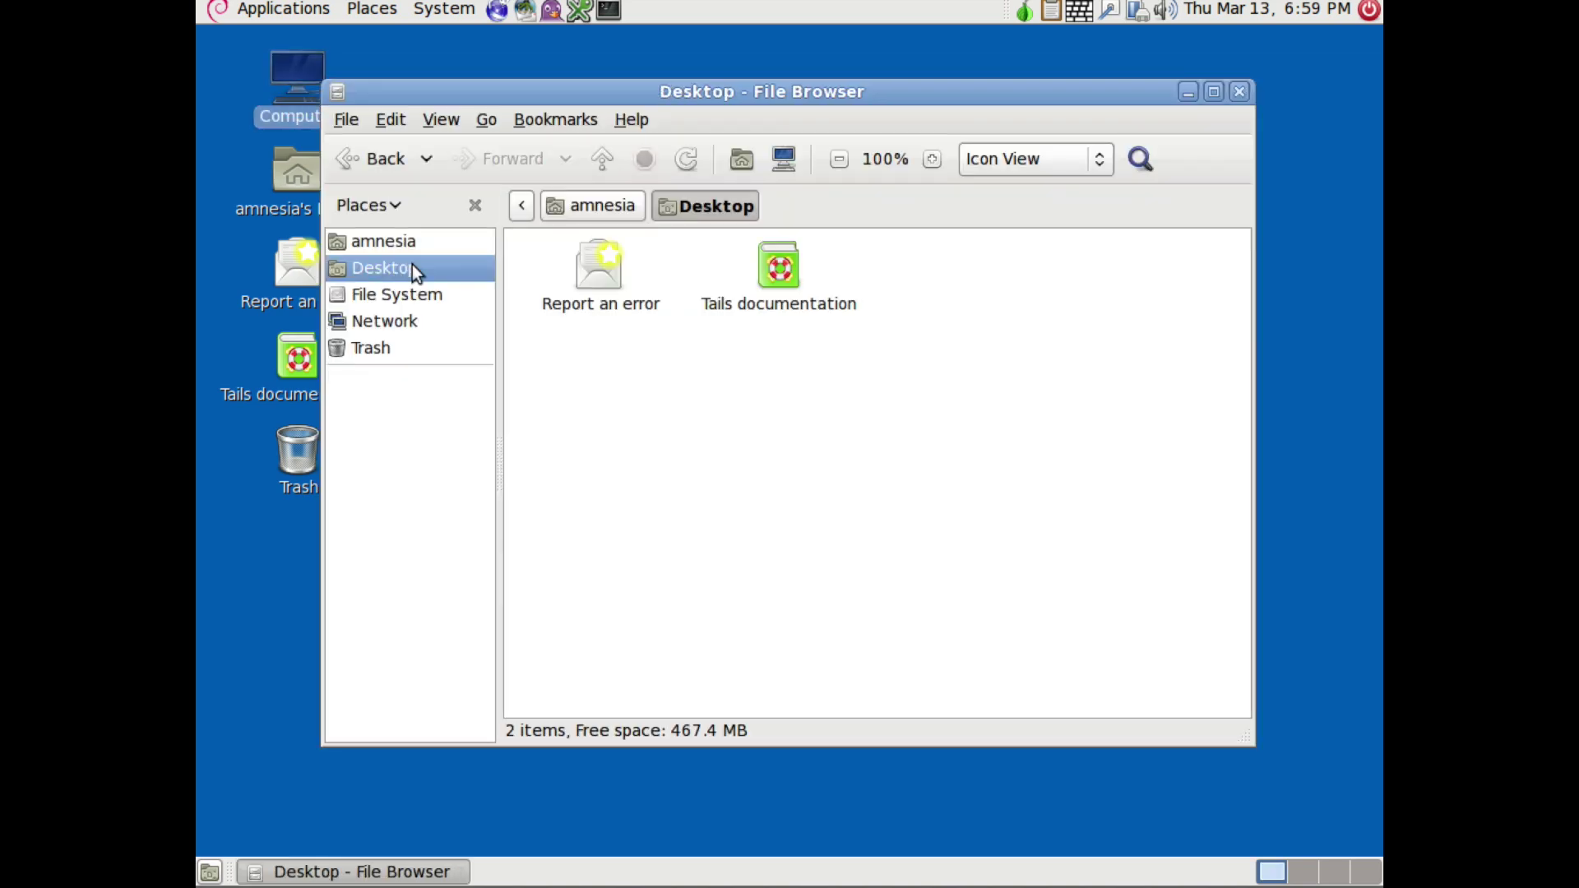
pyautogui.click(437, 244)
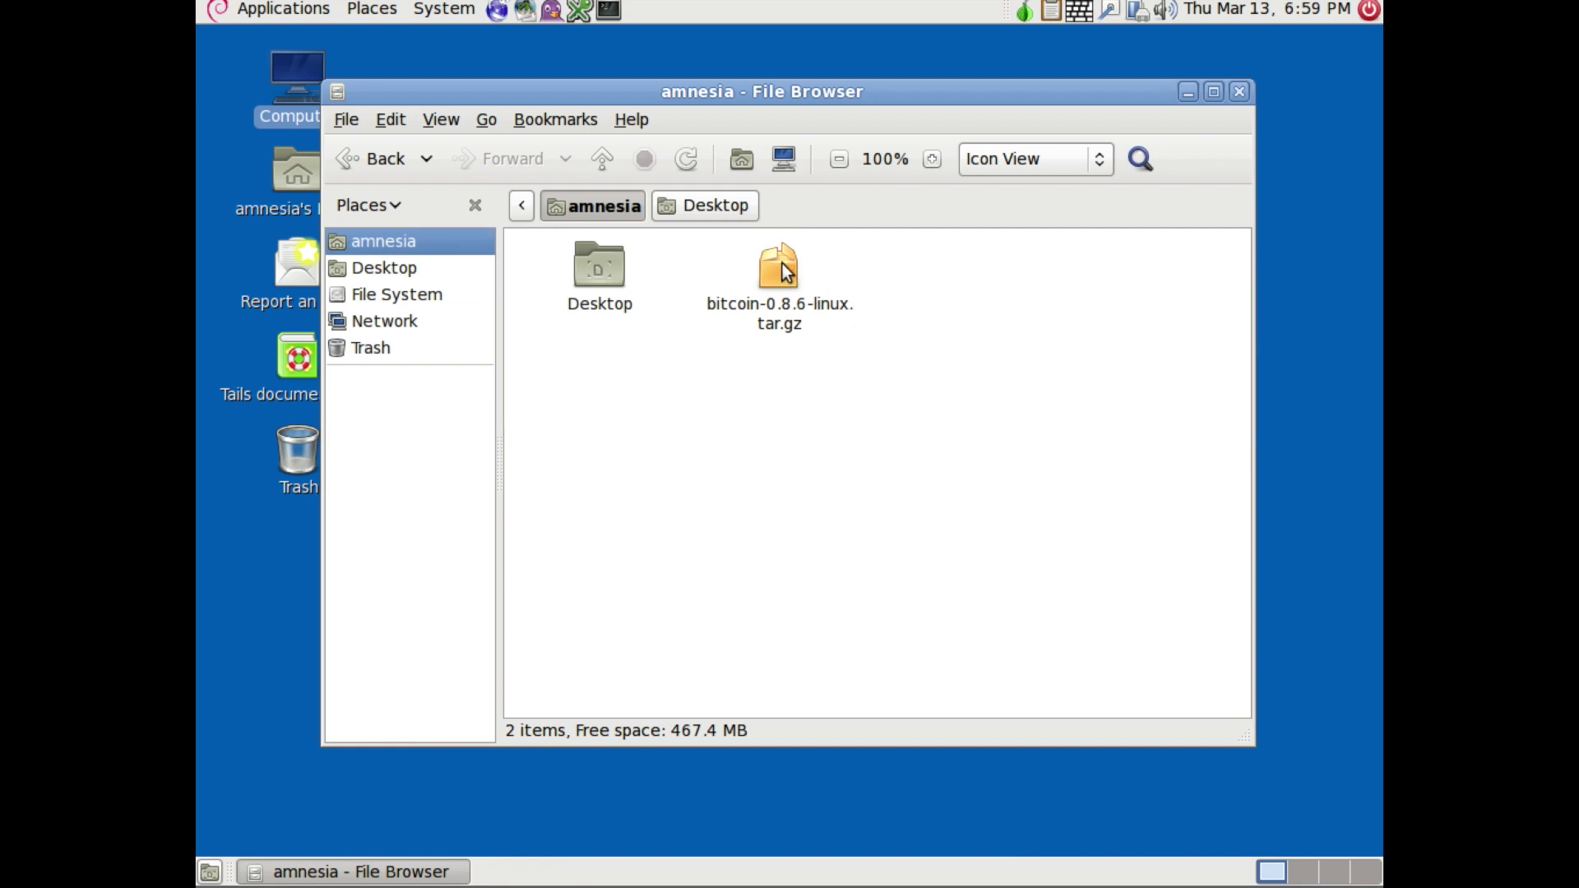
pyautogui.rightClick(783, 264)
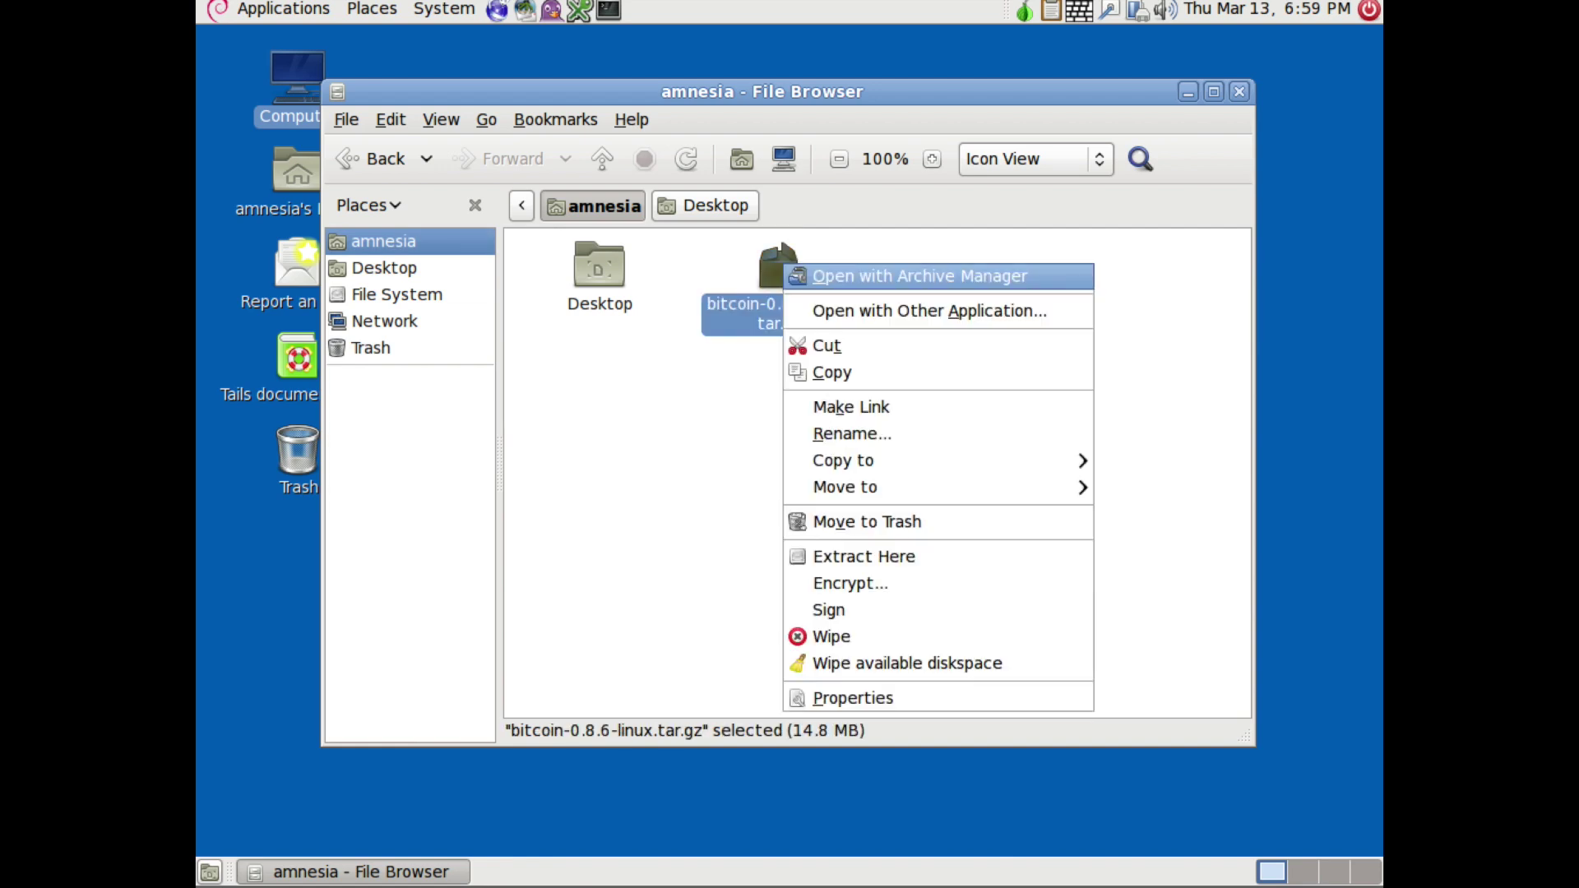
pyautogui.click(856, 556)
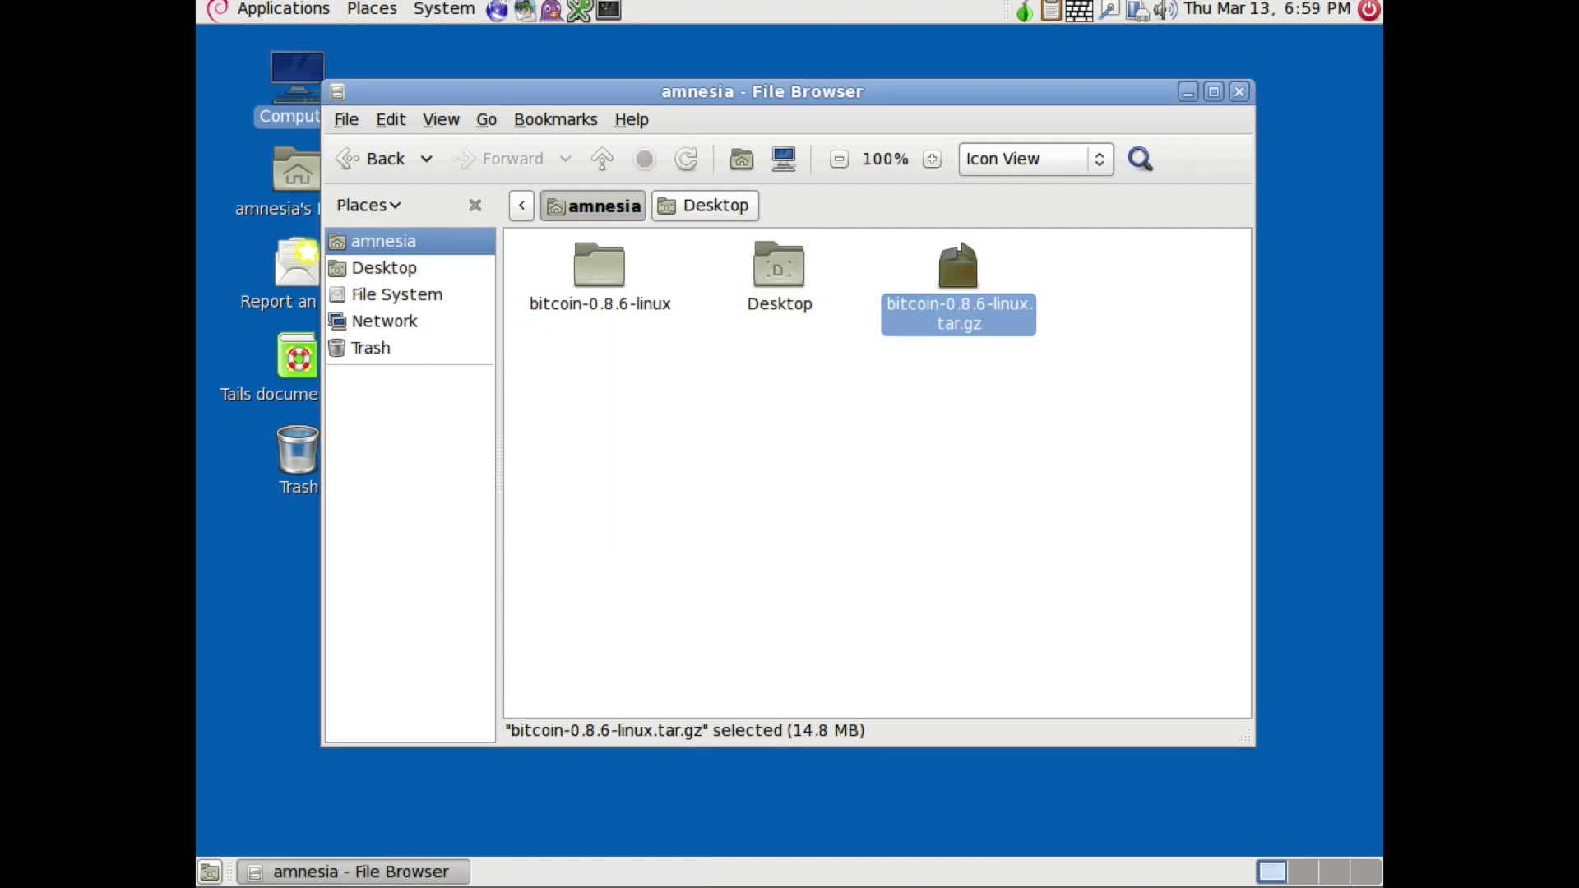
pyautogui.click(661, 406)
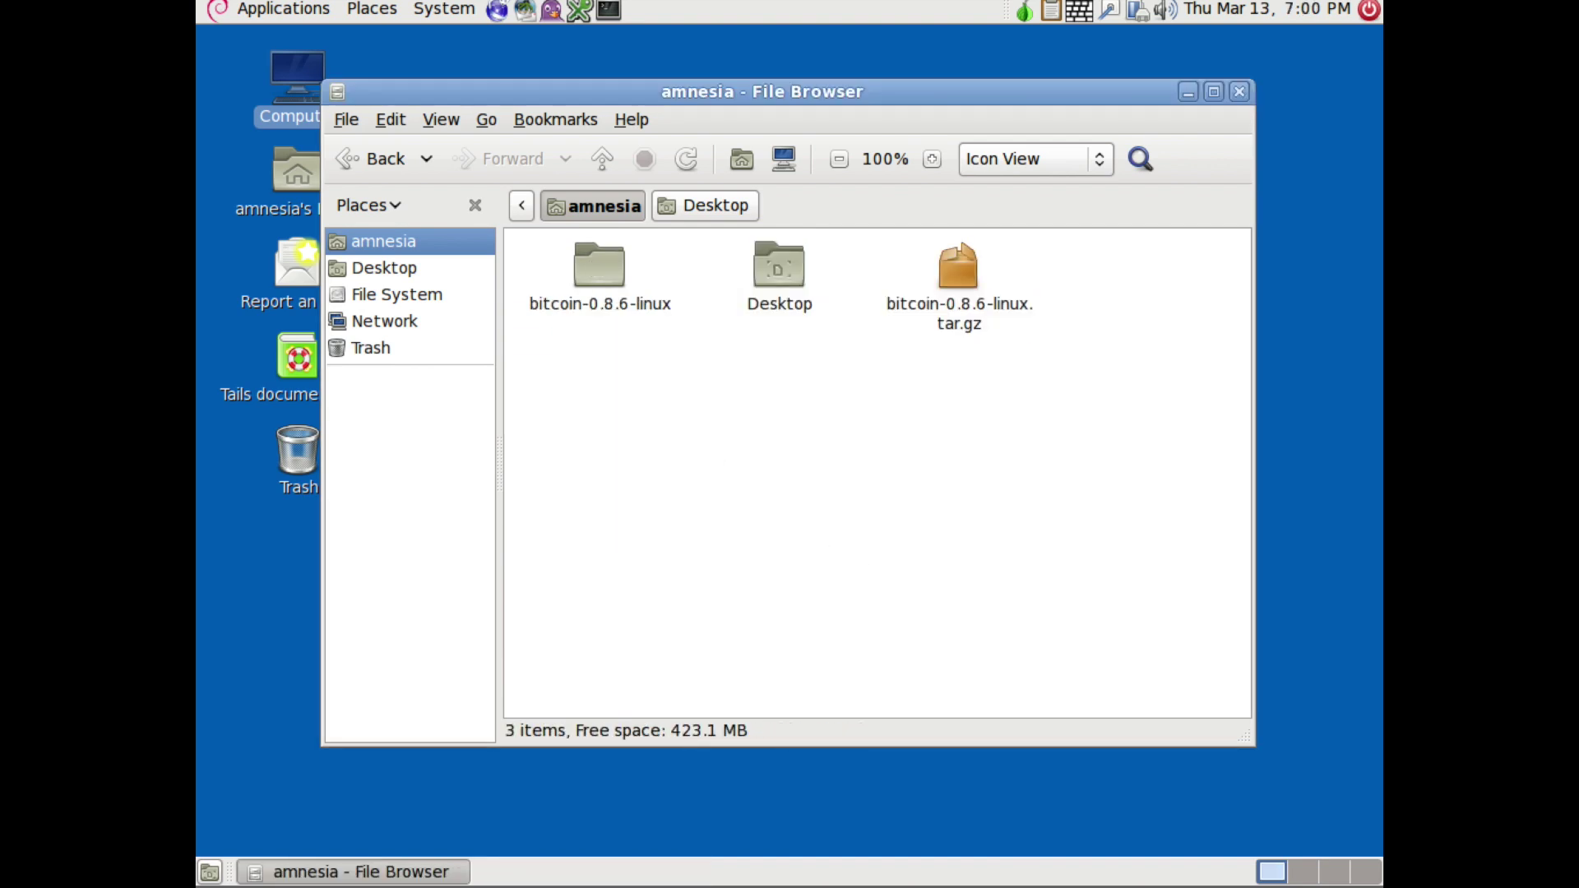
# Browse into bitcoin-0.8.6-linux/bin/32 and bring up the actions menu for bitcoin-qt
pyautogui.doubleClick(590, 265)
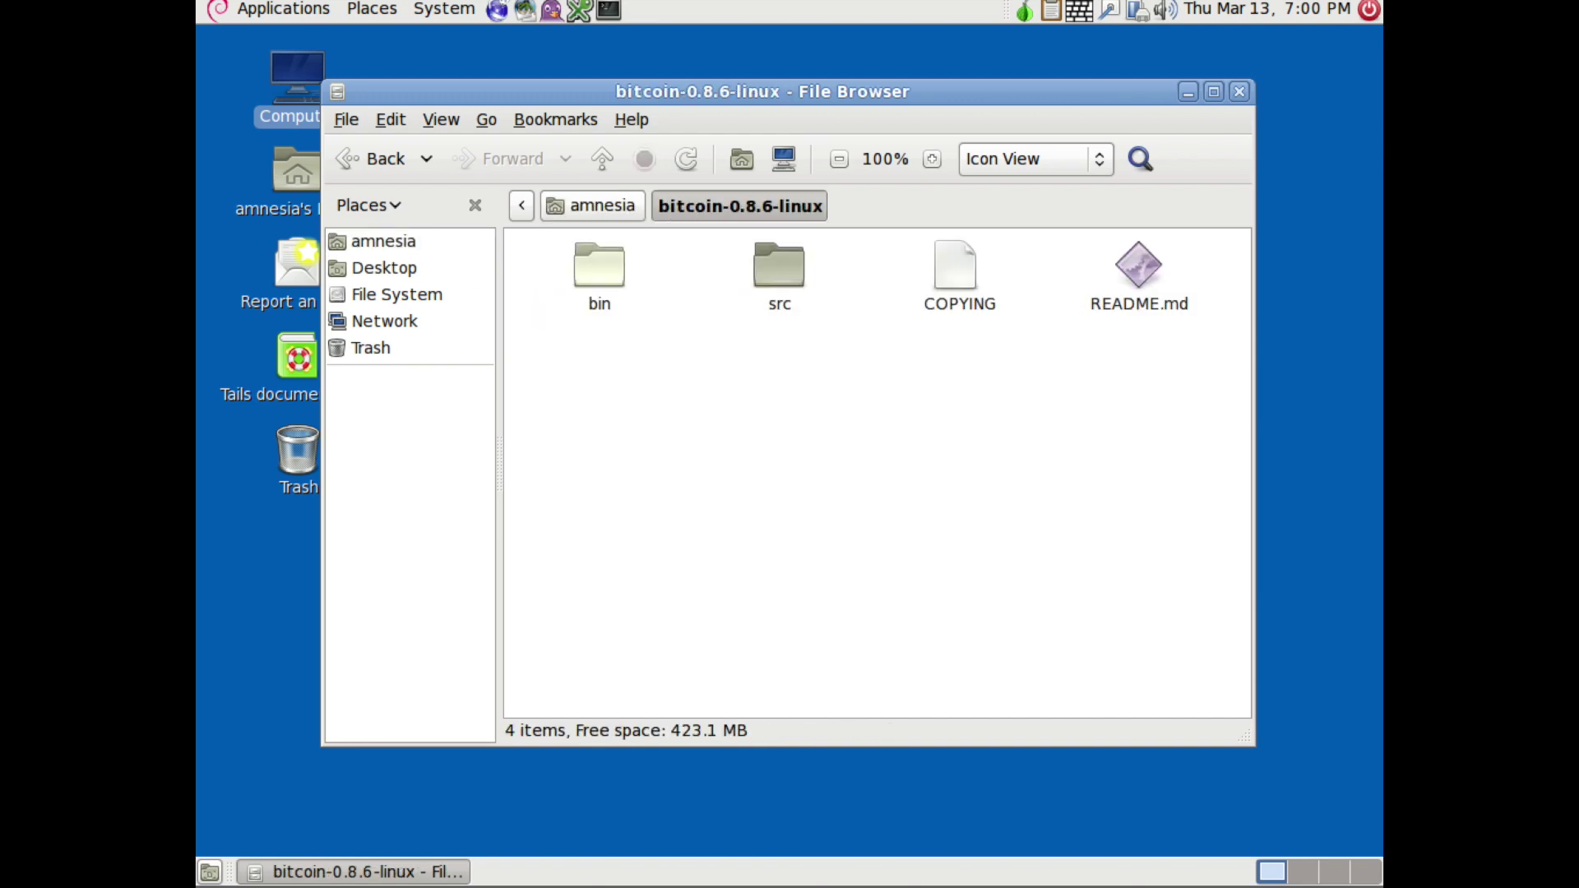
pyautogui.doubleClick(607, 266)
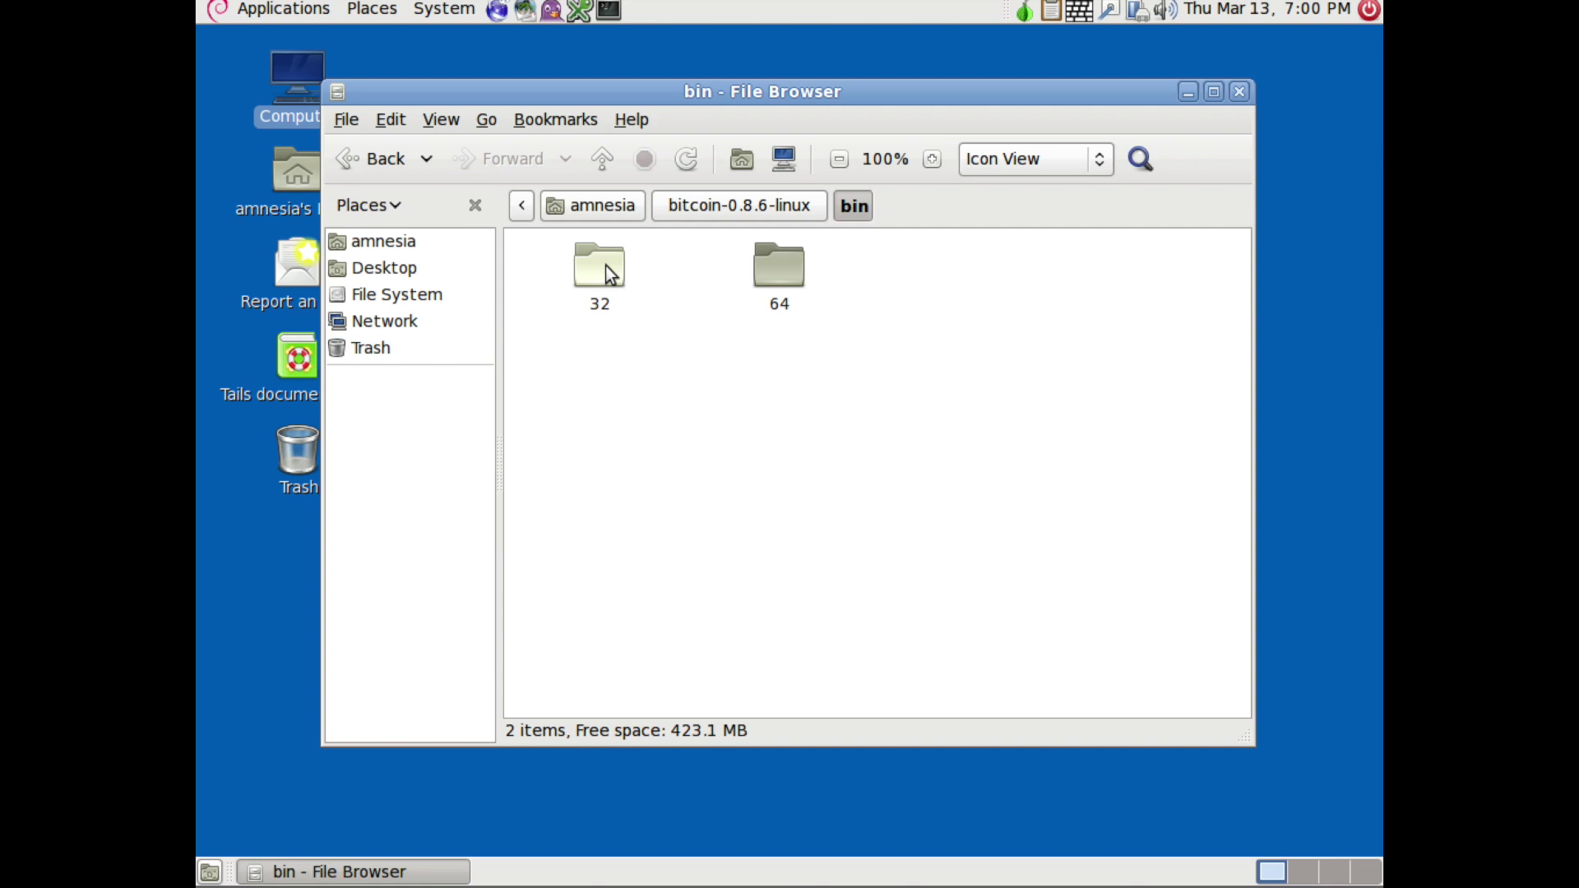
pyautogui.doubleClick(606, 265)
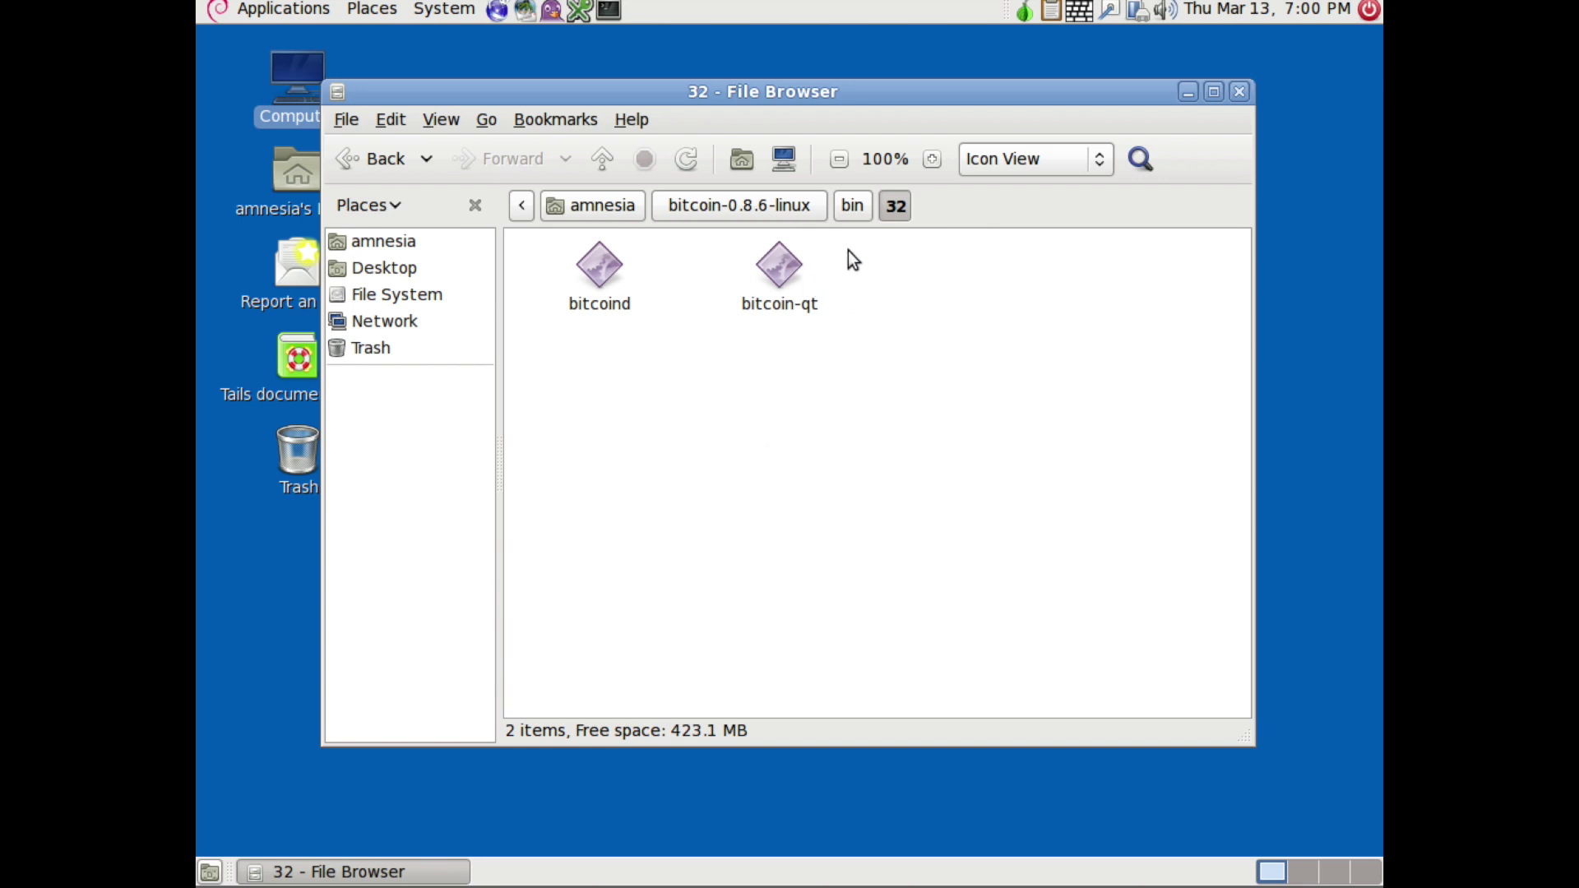
pyautogui.rightClick(792, 265)
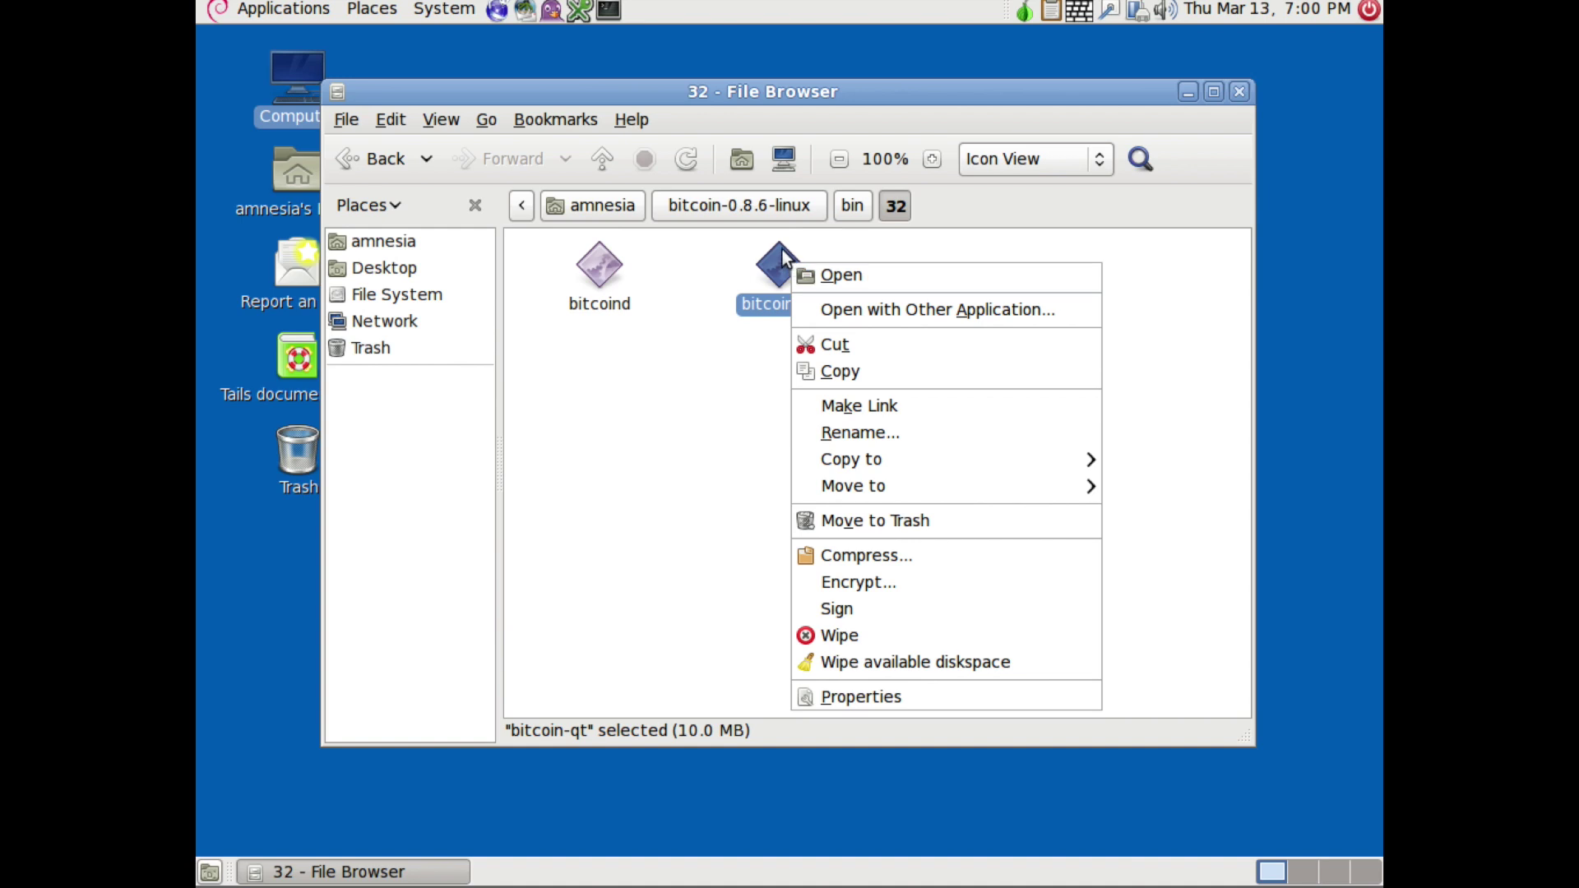
pyautogui.click(704, 301)
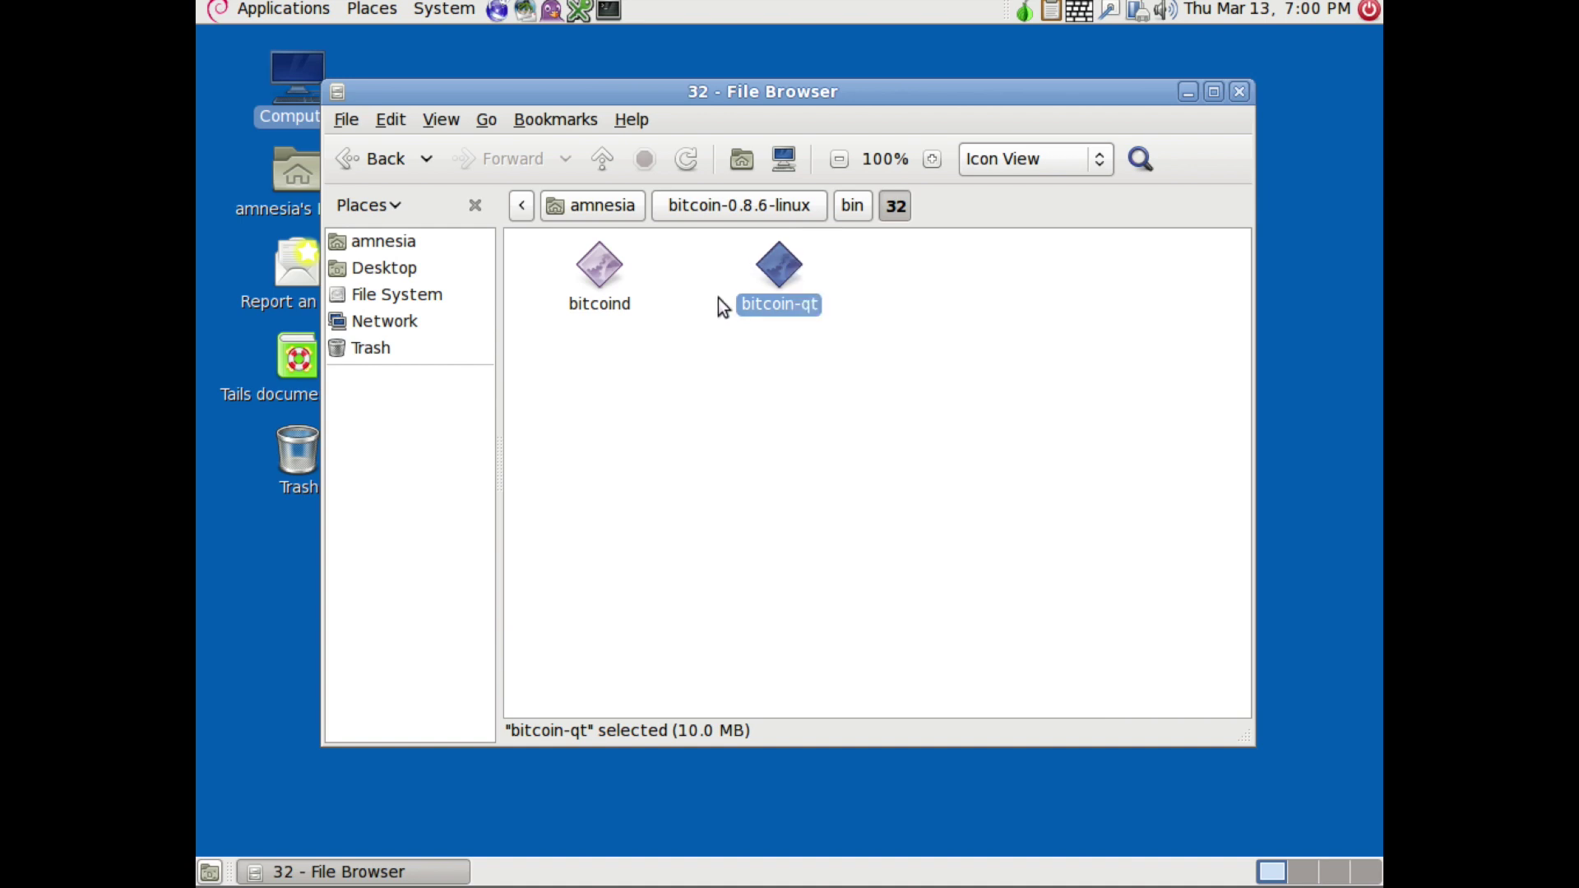
pyautogui.rightClick(790, 280)
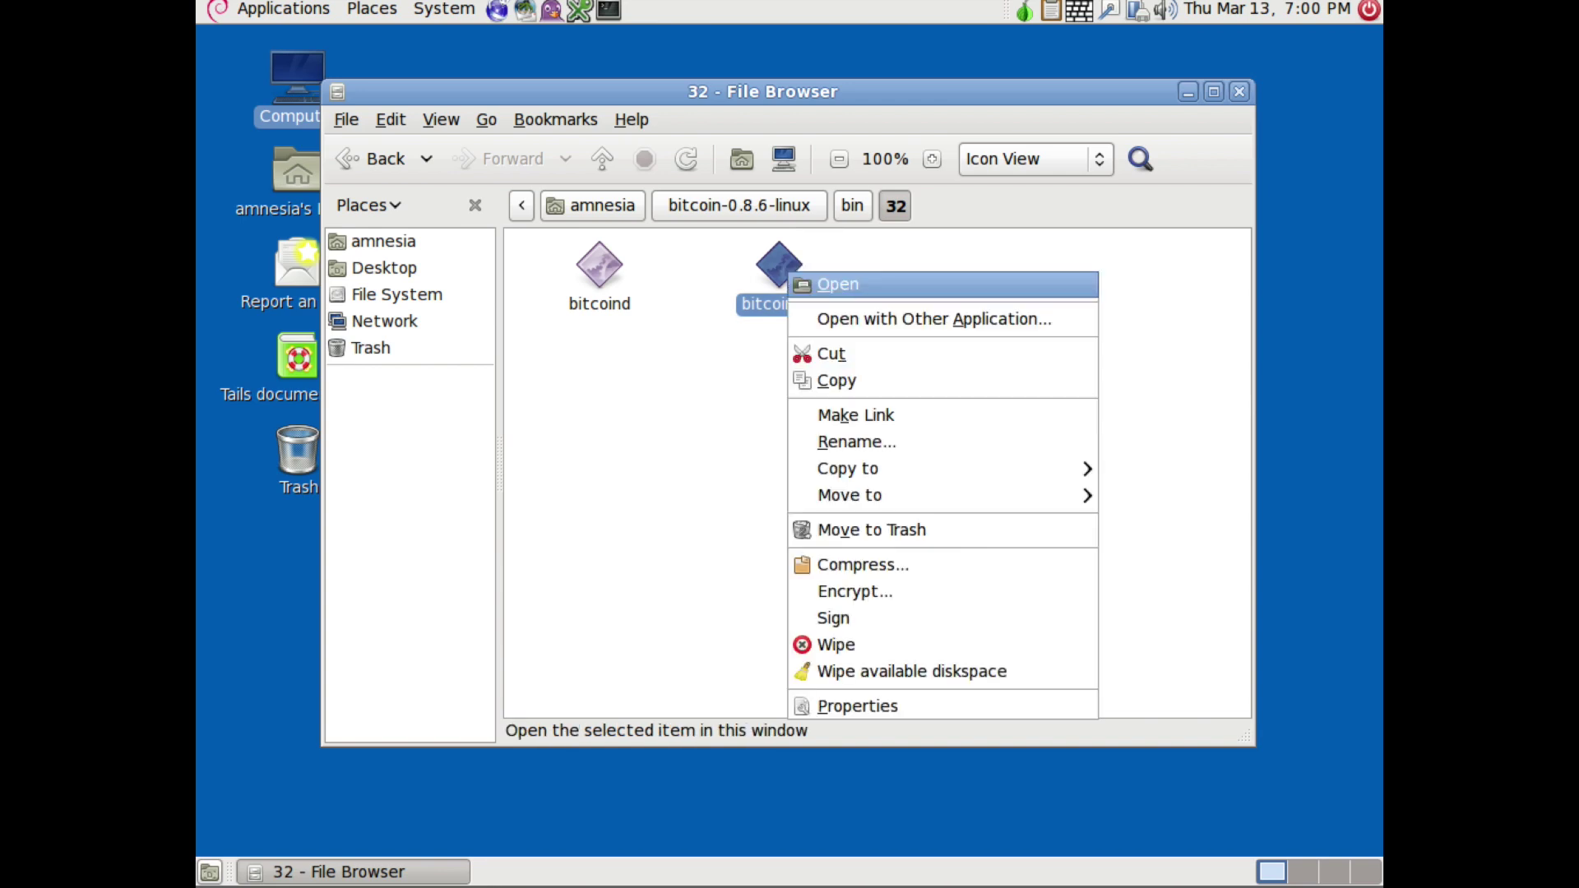
pyautogui.click(866, 704)
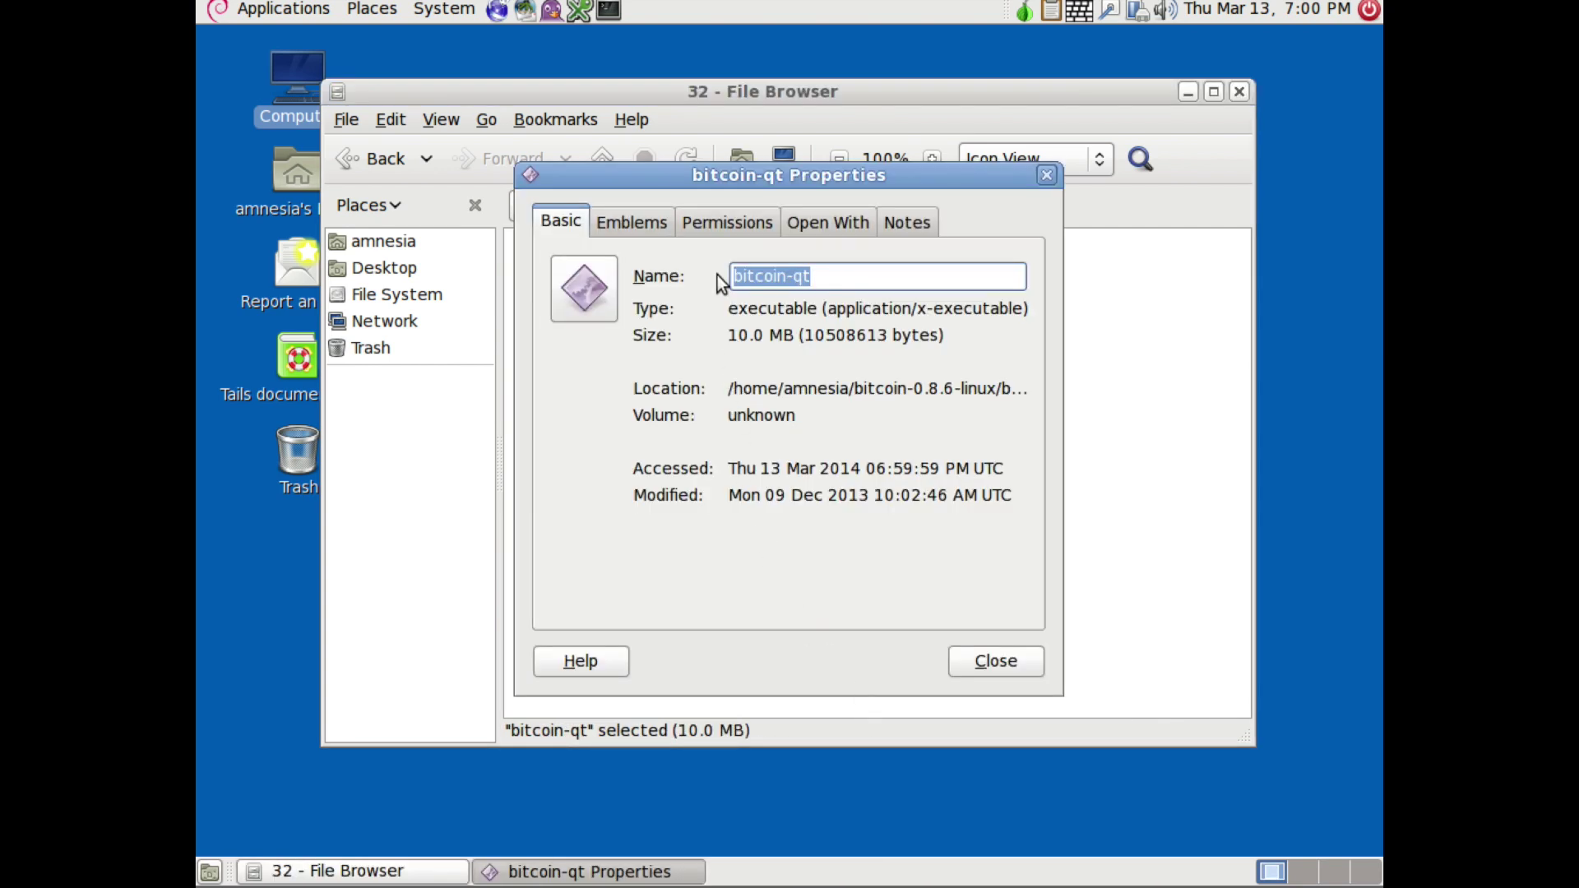
pyautogui.click(741, 222)
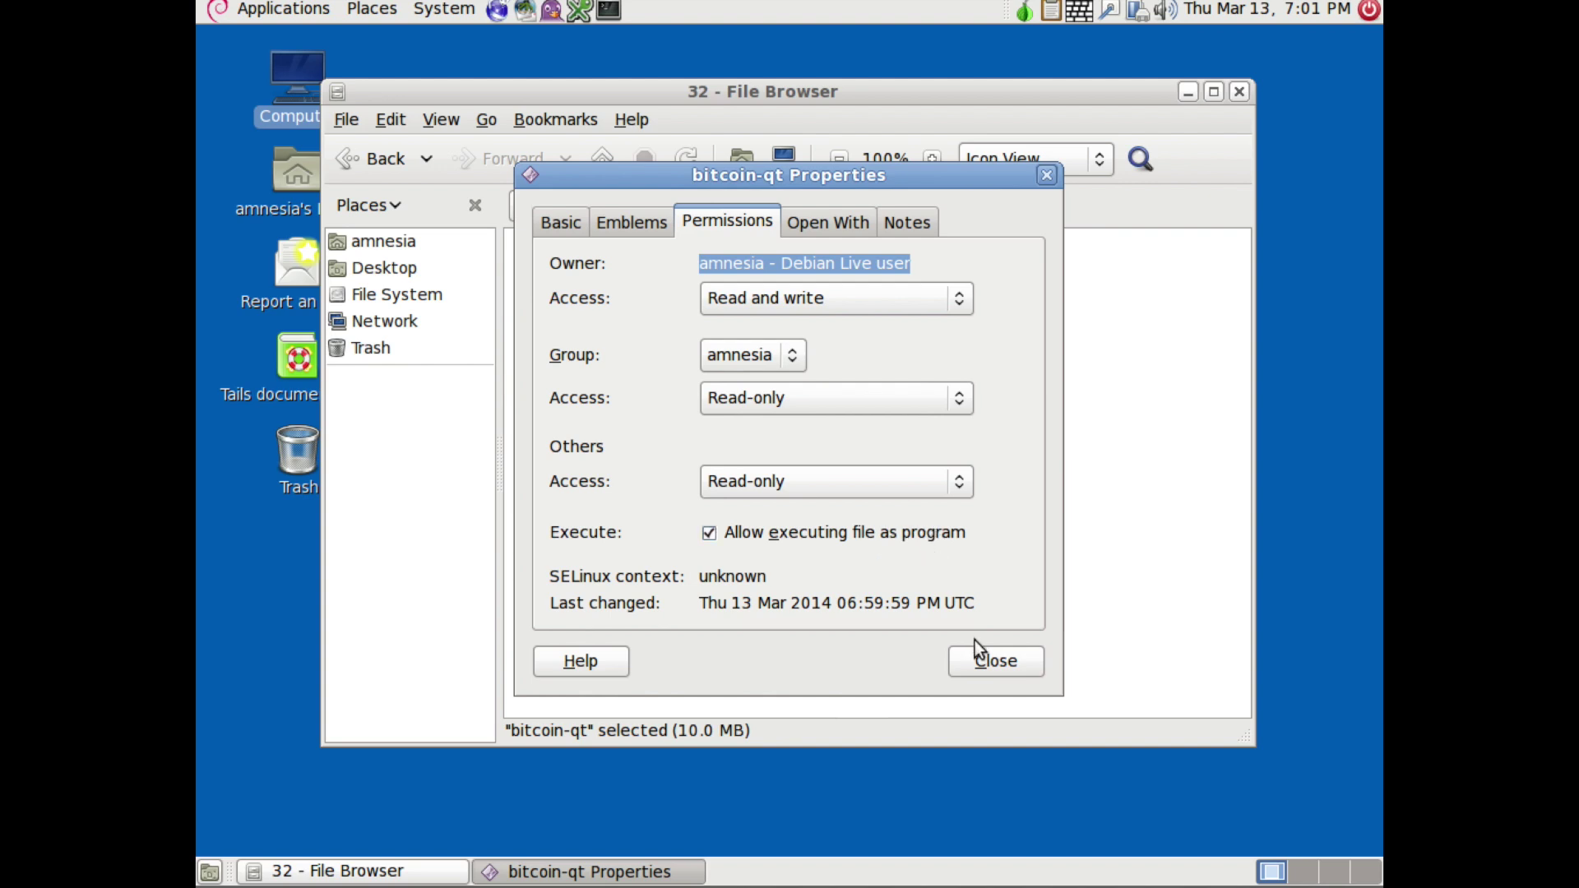
pyautogui.click(999, 660)
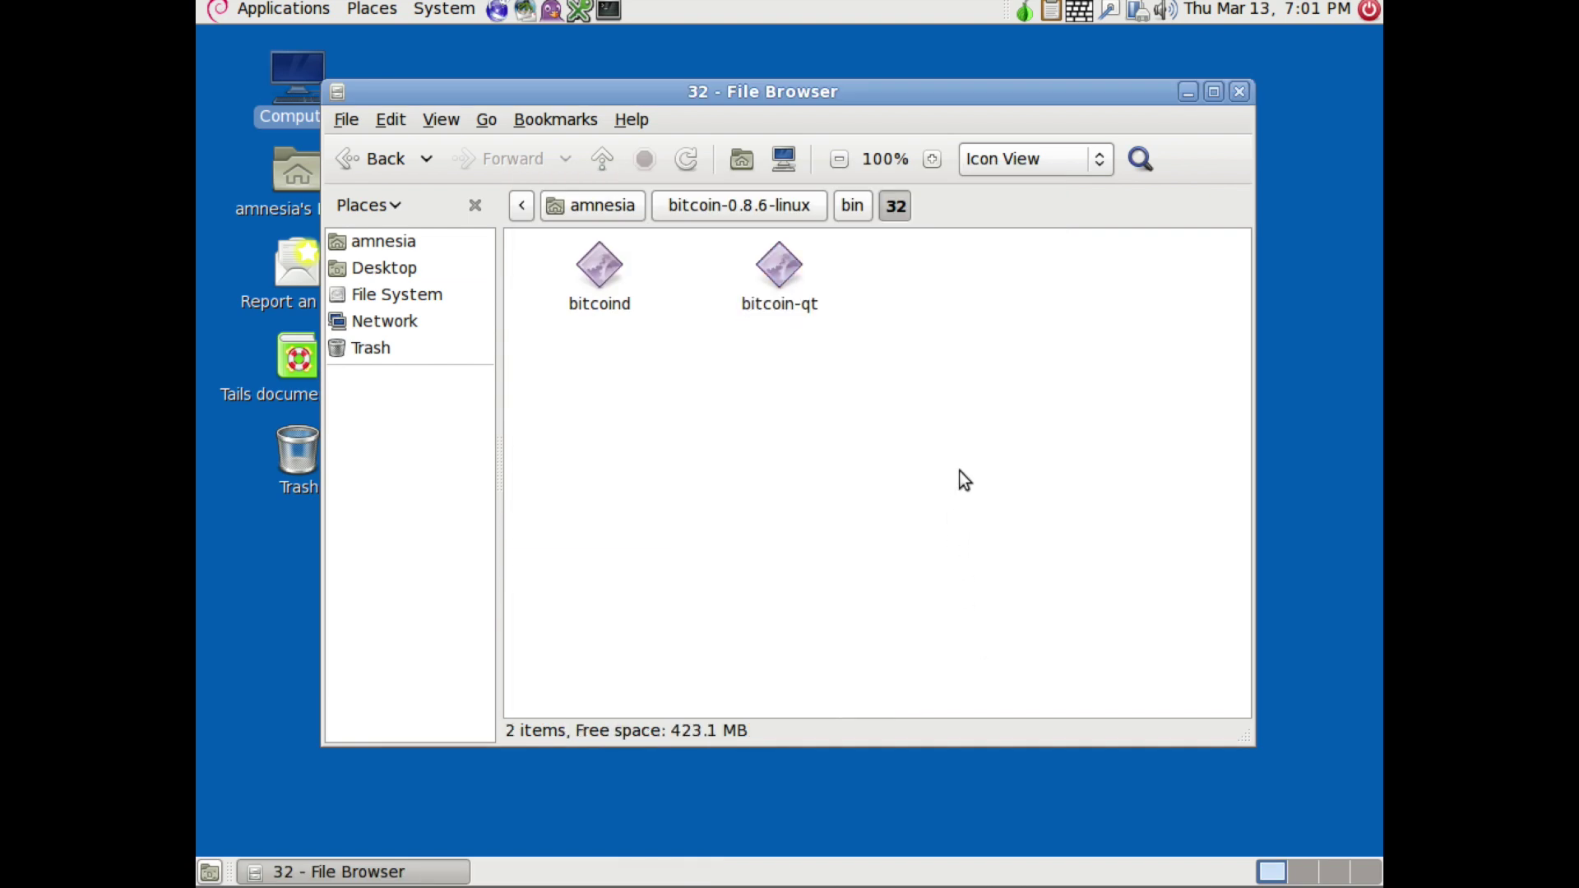
# Launch bitcoin-qt from the 32 folder; the wallet opens 270 weeks behind at 0.00 BTC
pyautogui.doubleClick(781, 270)
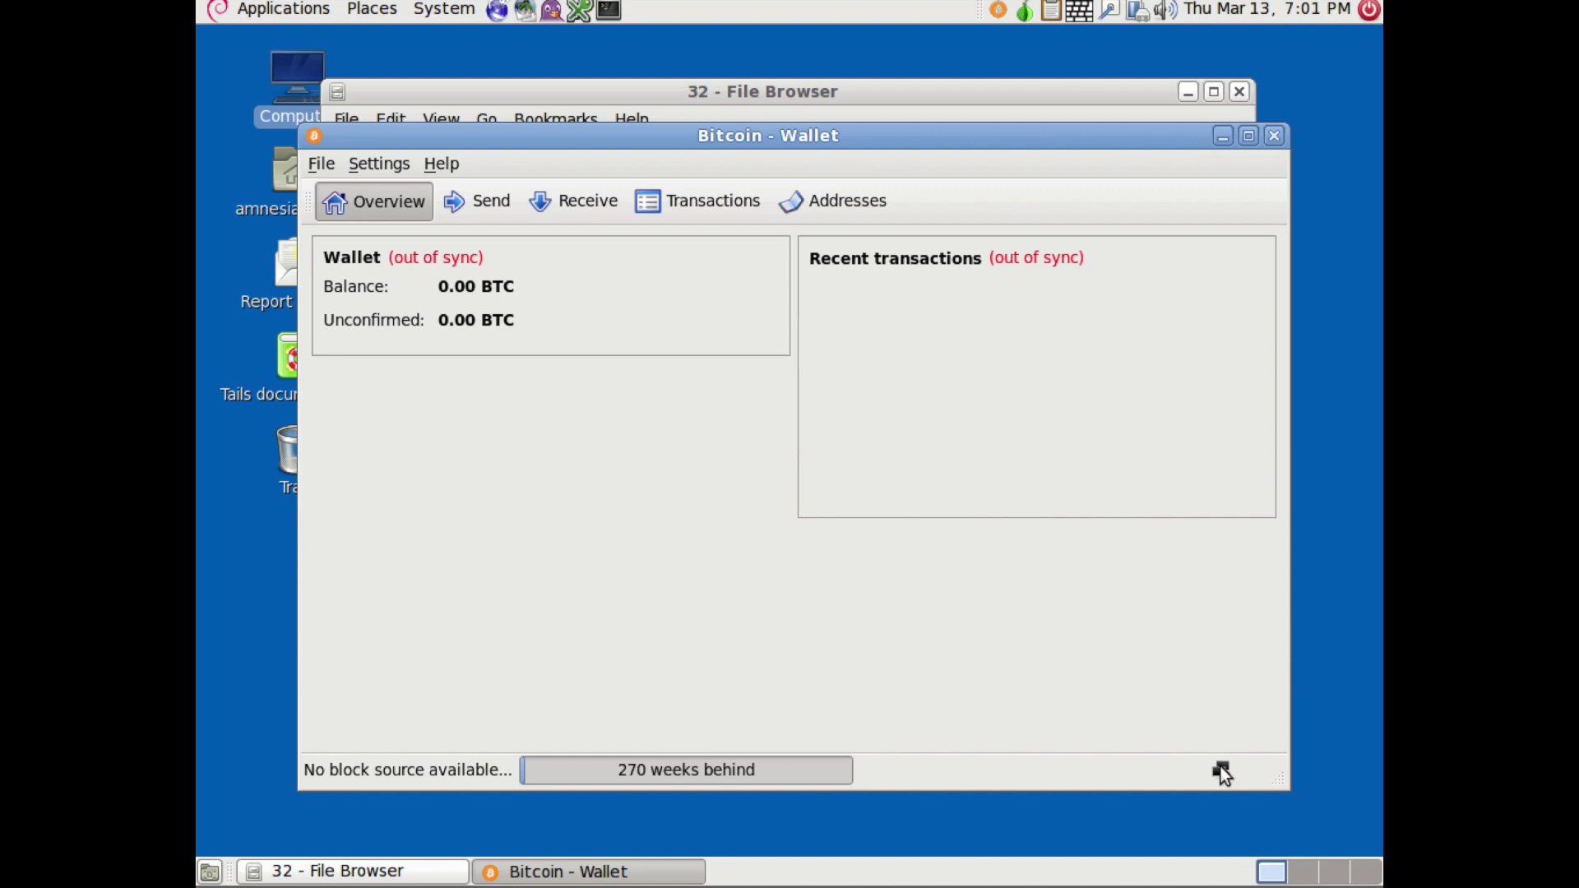
pyautogui.moveTo(1226, 772)
pyautogui.click(388, 167)
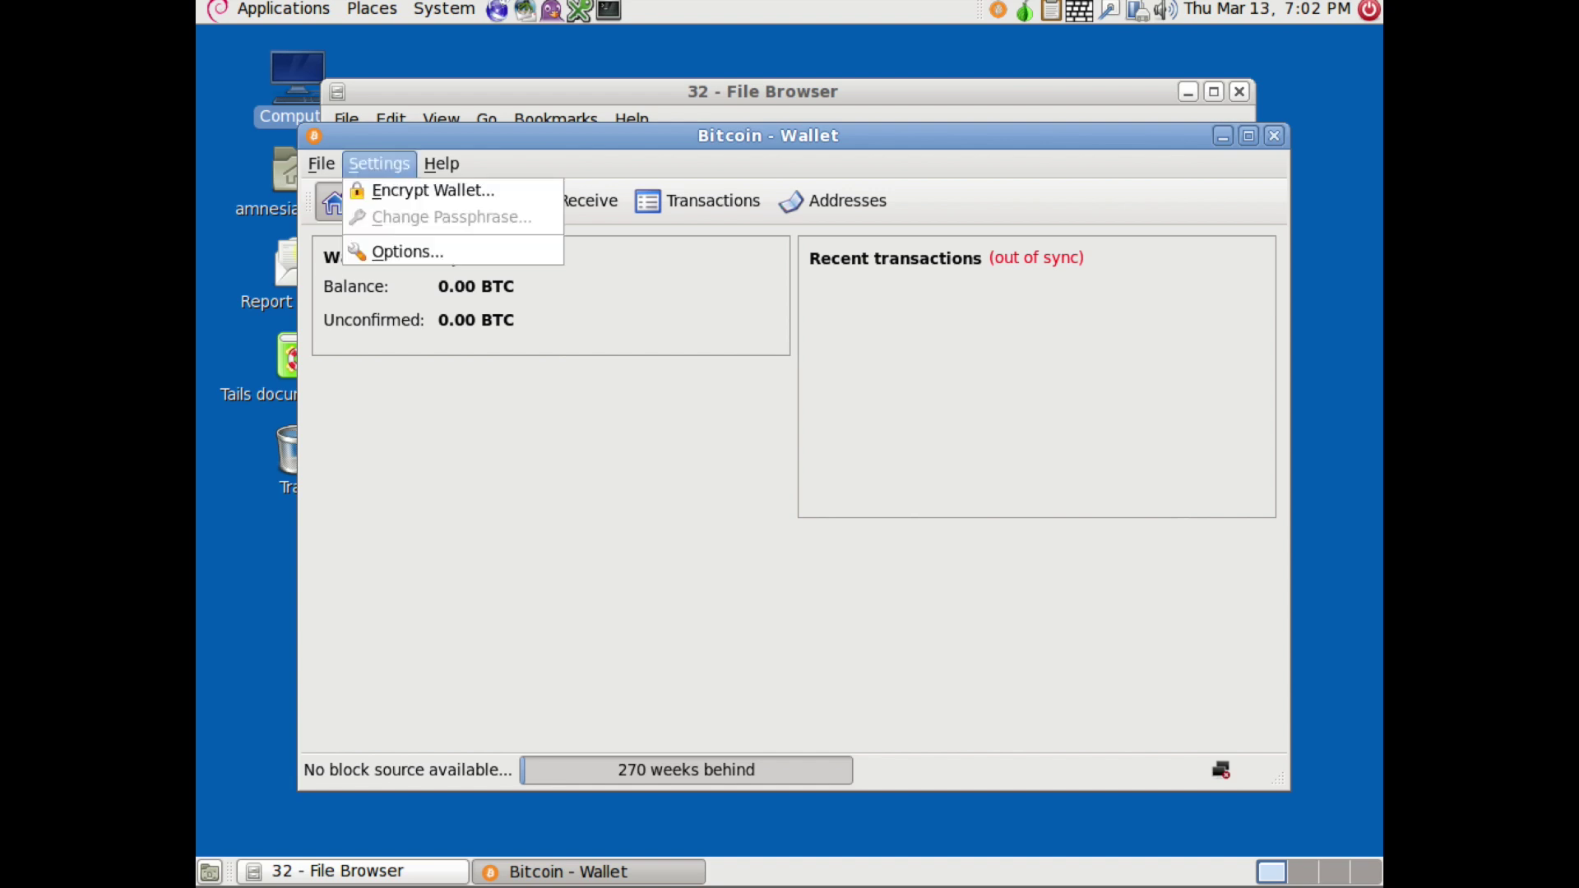
# Enable the SOCKS 5 proxy at 127.0.0.1 port 9050 in network options and save
pyautogui.click(473, 259)
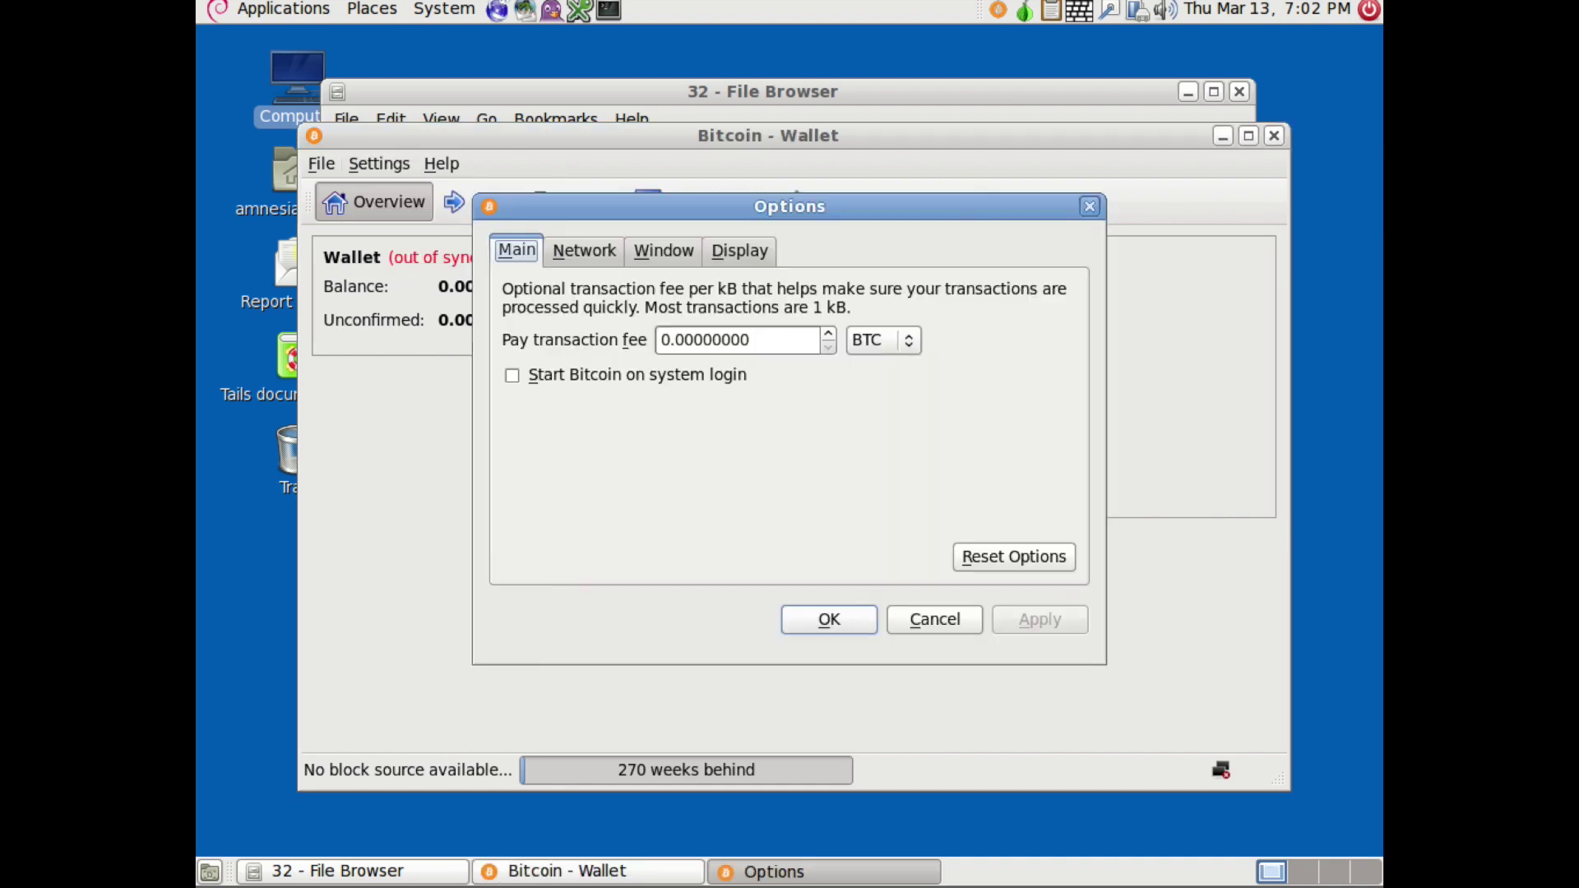
pyautogui.click(603, 260)
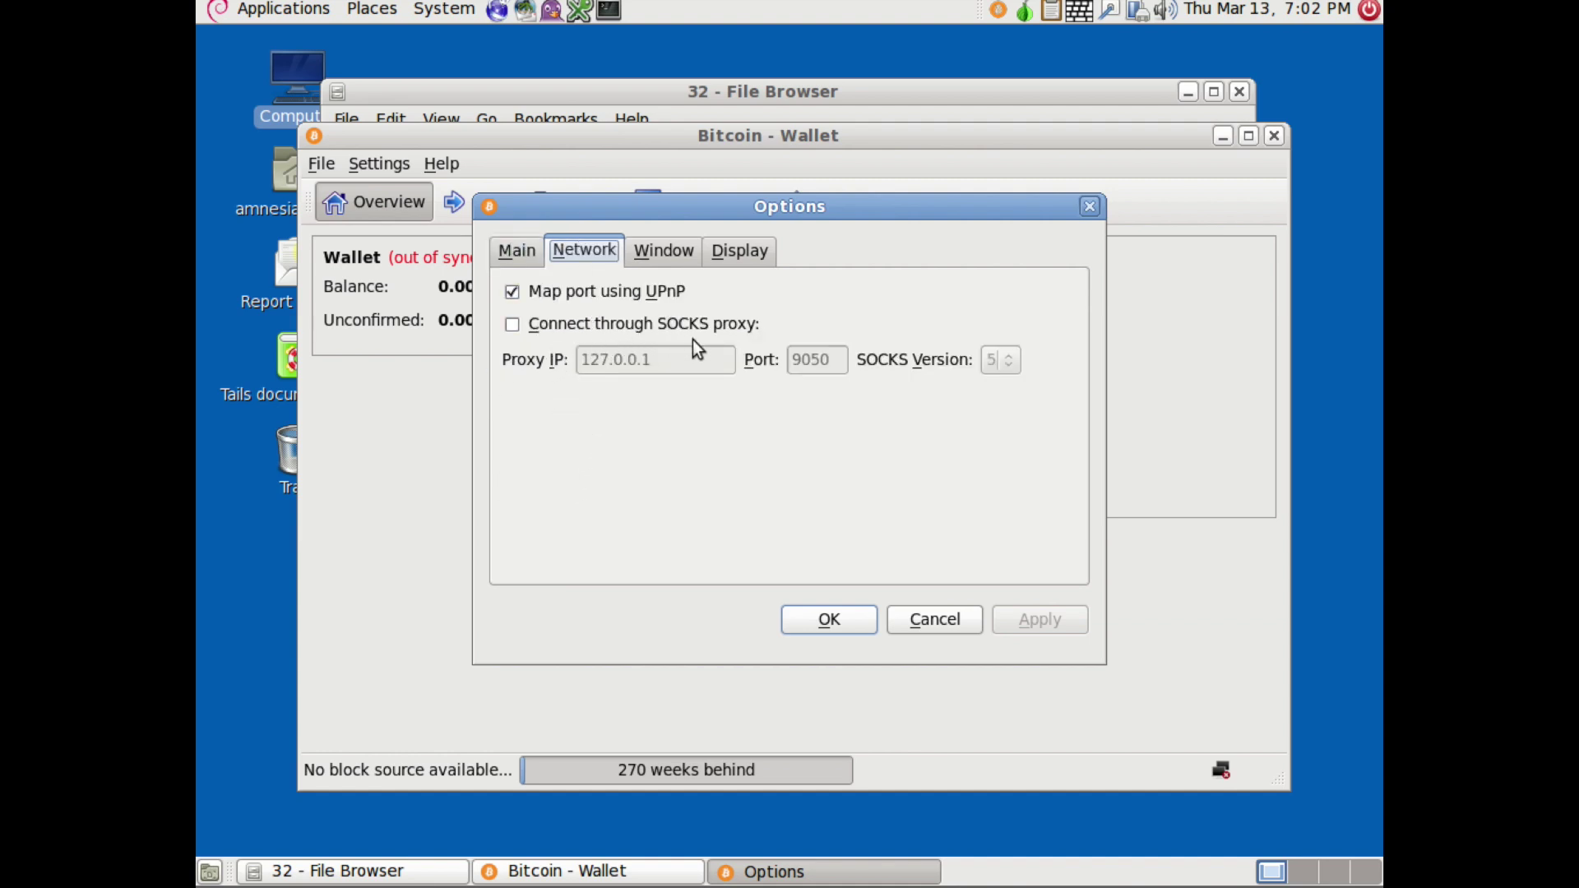
pyautogui.click(603, 334)
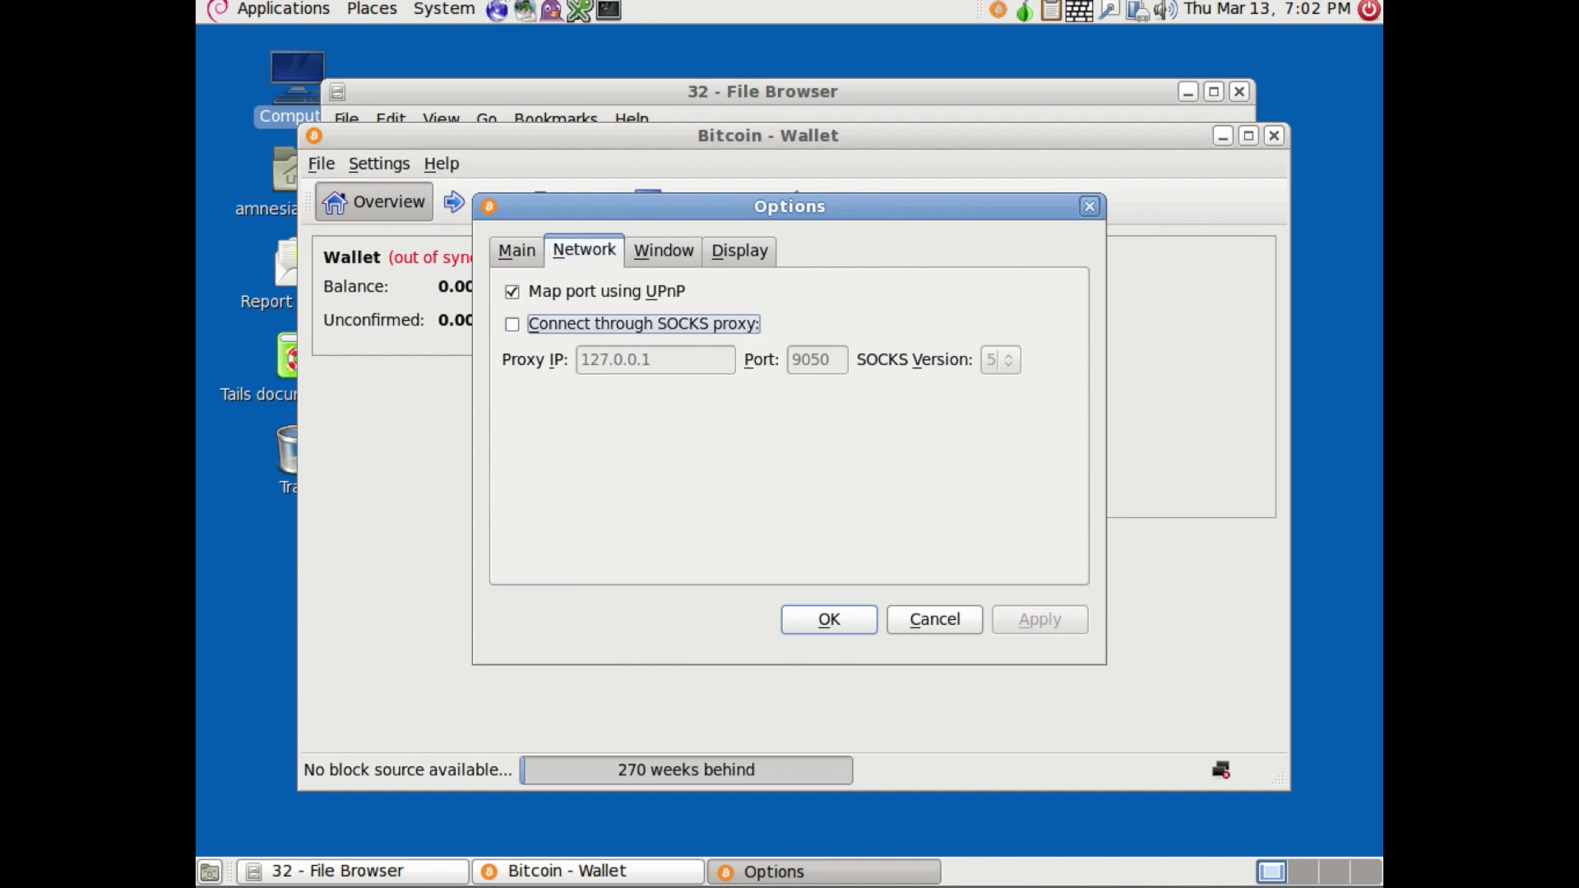
pyautogui.press('space')
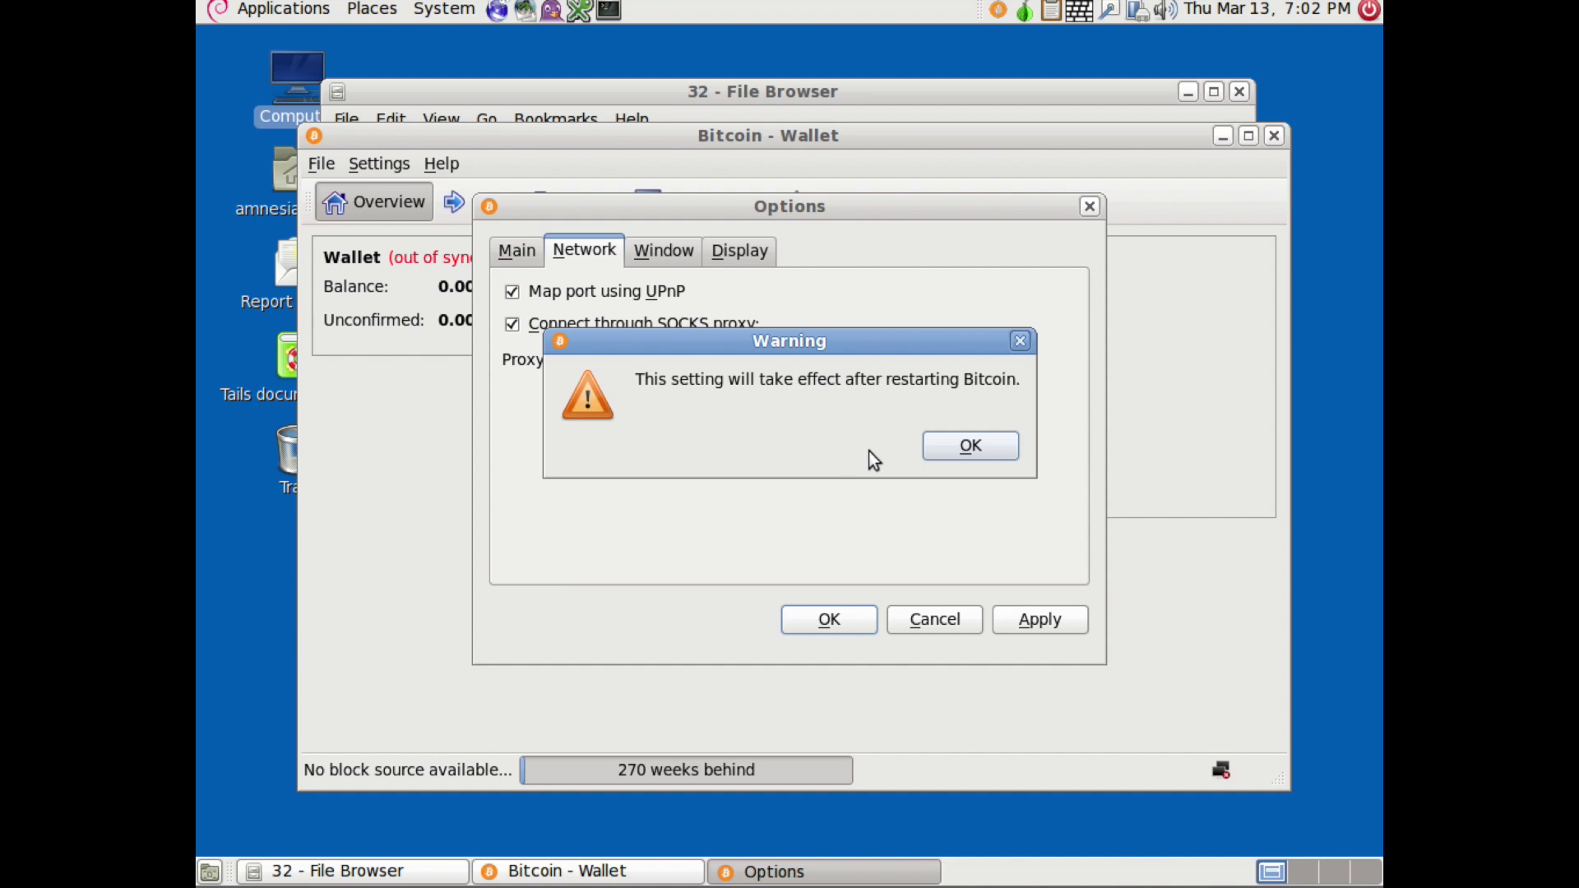
pyautogui.click(970, 449)
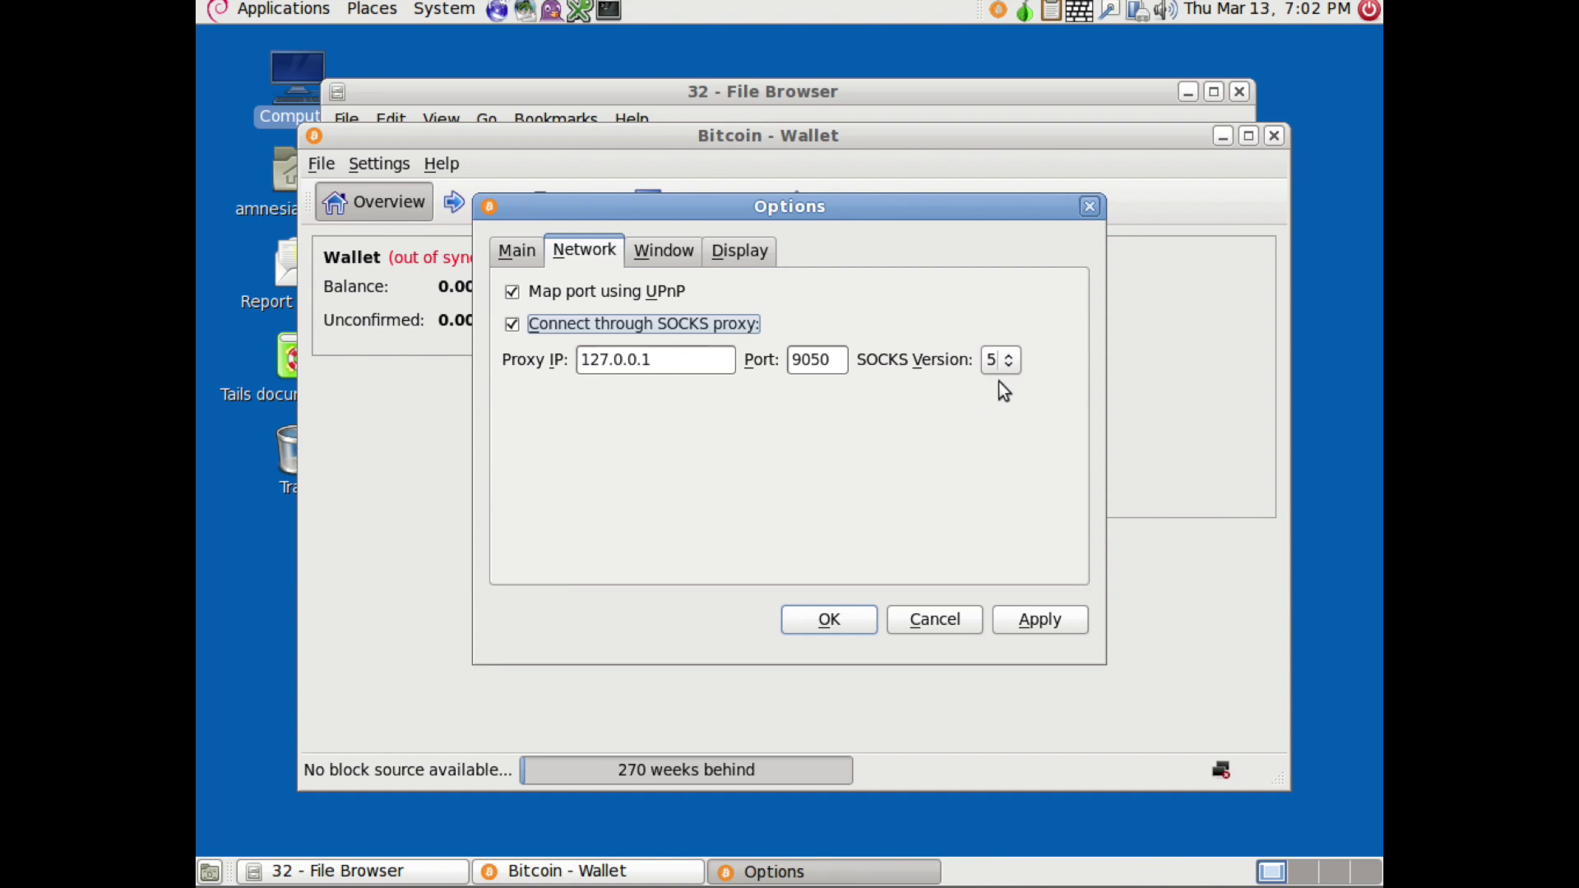
pyautogui.click(838, 627)
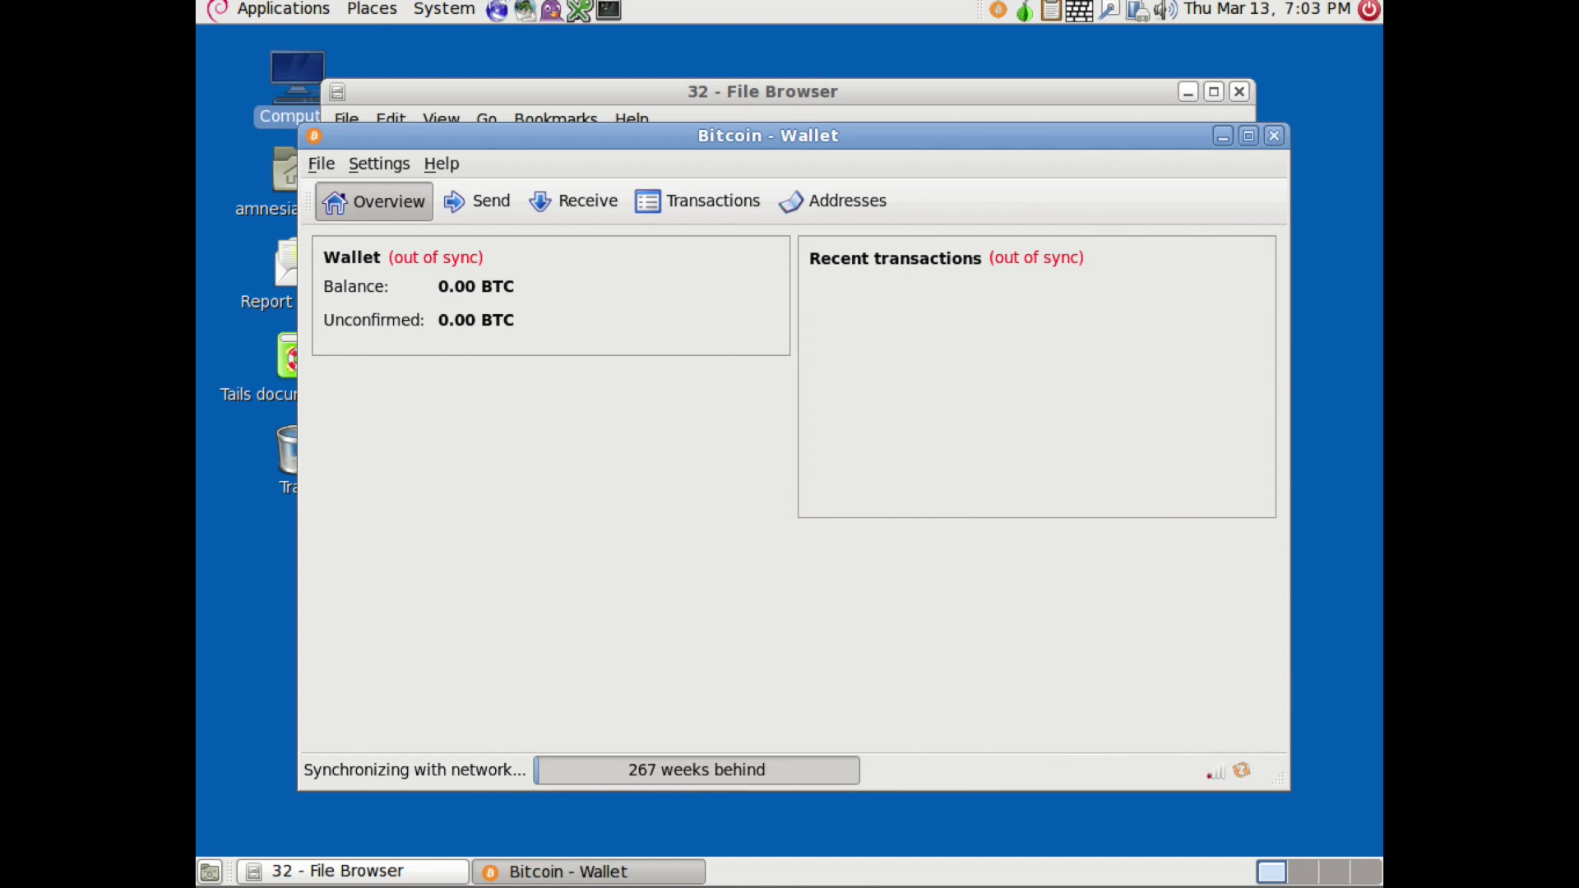
# Let the wallet sync to 261 weeks behind over 3 connections, then quit it
pyautogui.moveTo(1219, 775)
pyautogui.hotkey('ctrl', 'q')
# Deselect bitcoin-qt in the 32 folder and start a terminal at the home folder
pyautogui.click(967, 303)
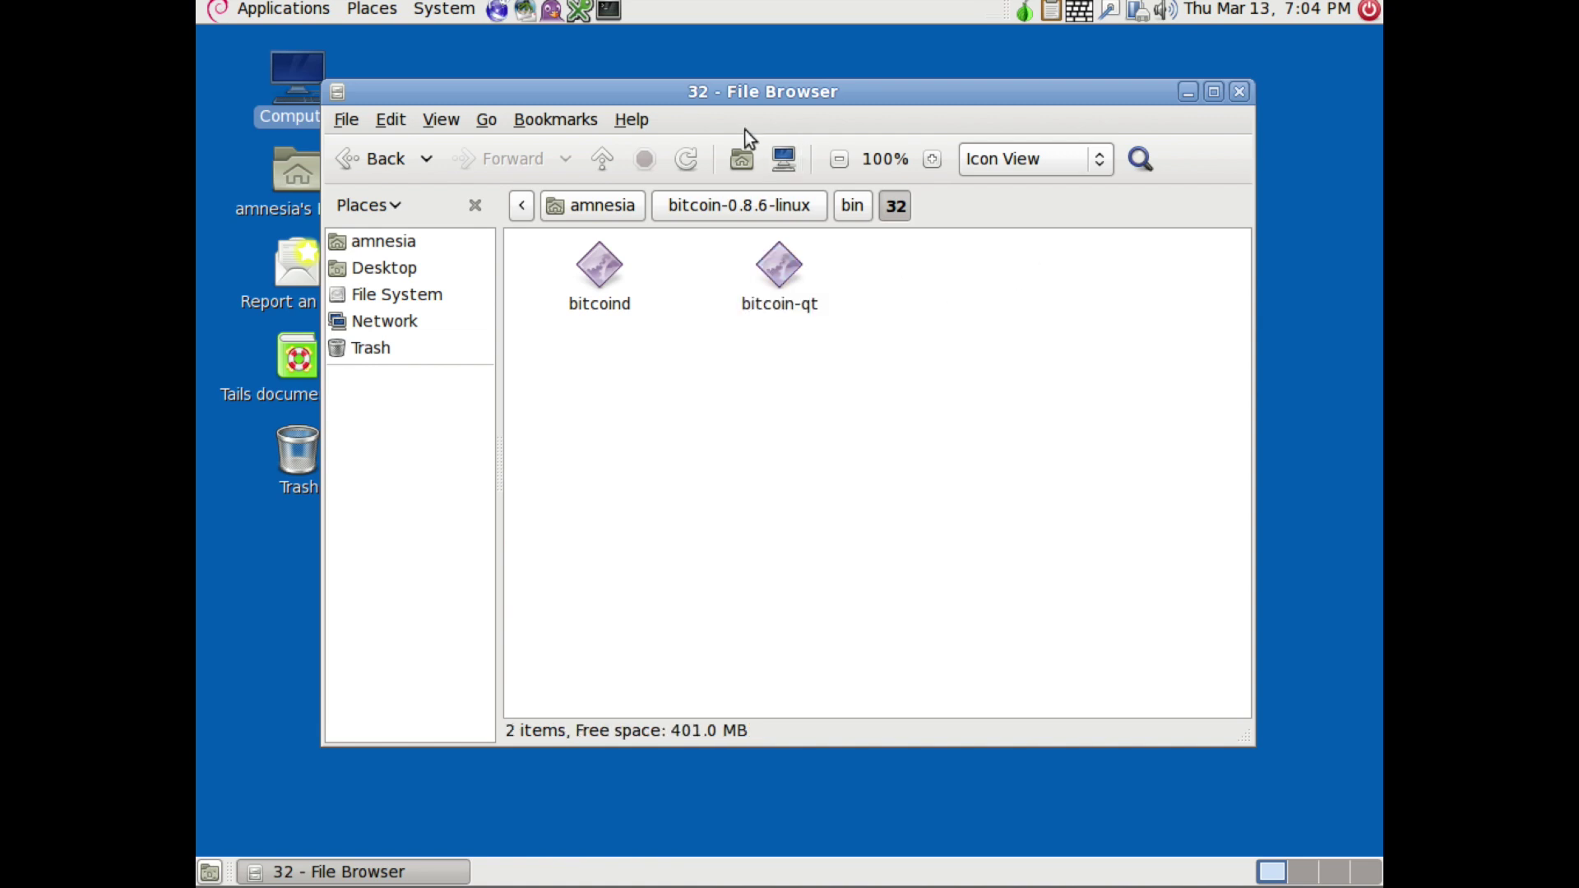
pyautogui.click(616, 11)
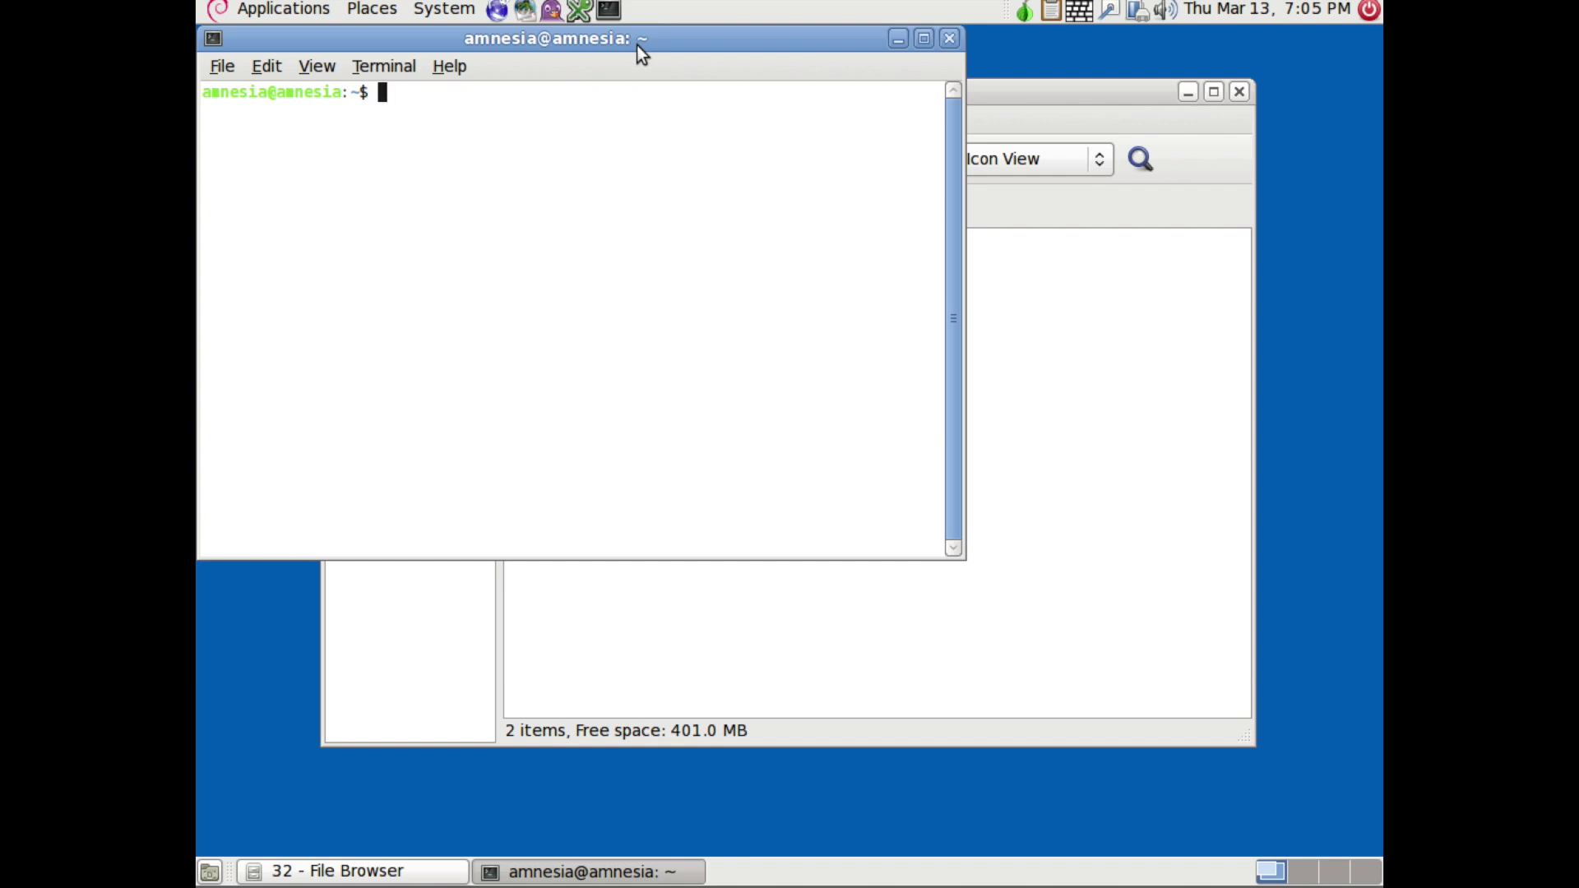
# List the home folder, then enter bitcoin-0.8.6-linux and list its contents
pyautogui.write('ls')
pyautogui.press('Return')
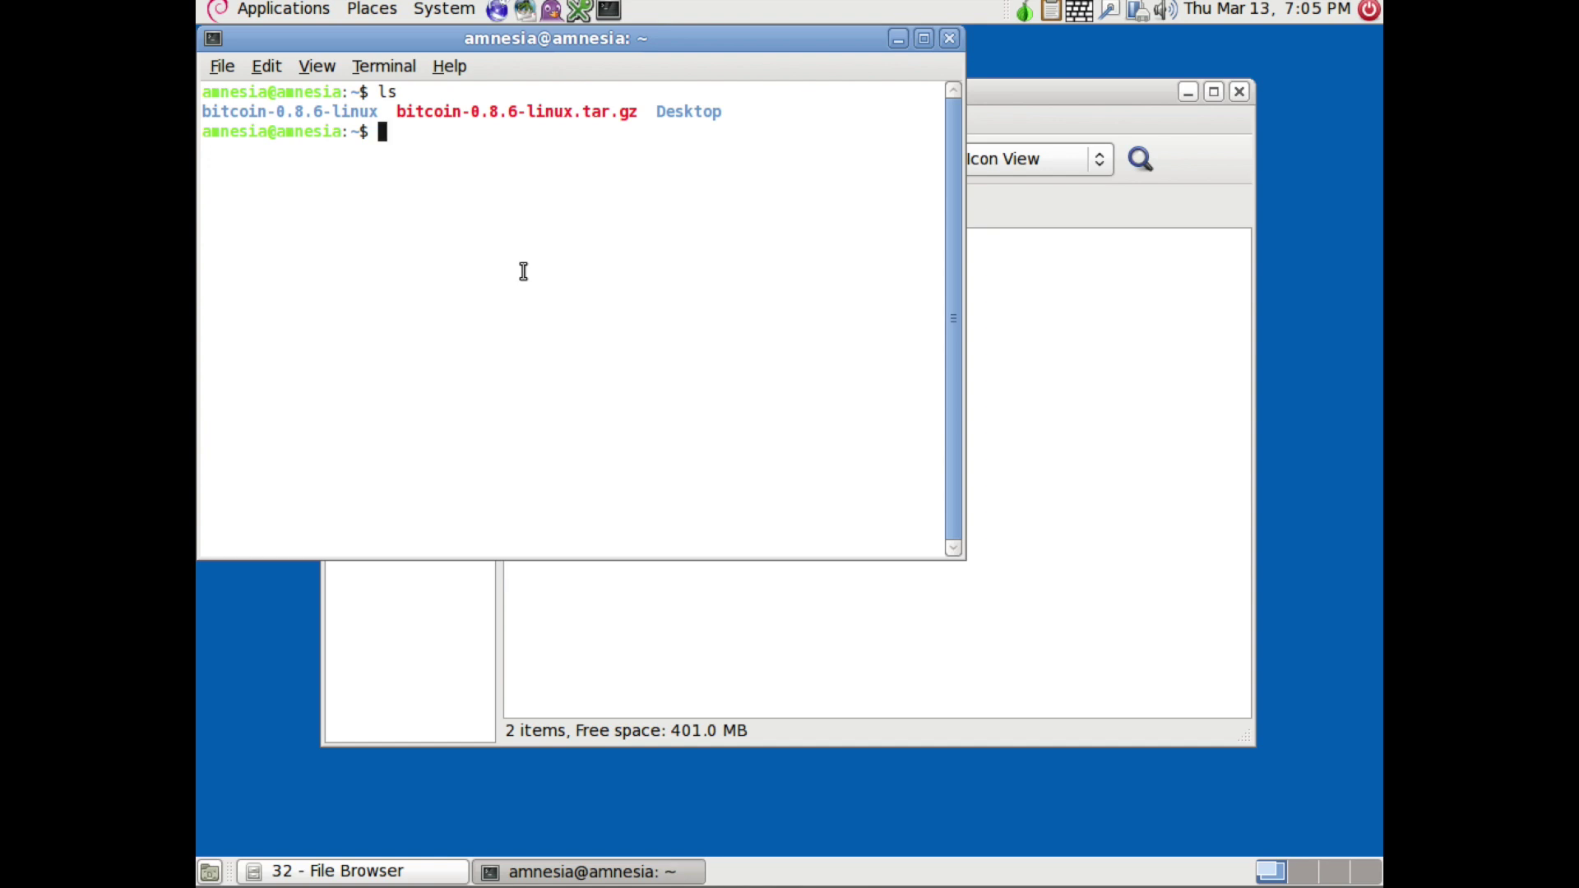
pyautogui.write('cd bitc')
pyautogui.press('Tab')
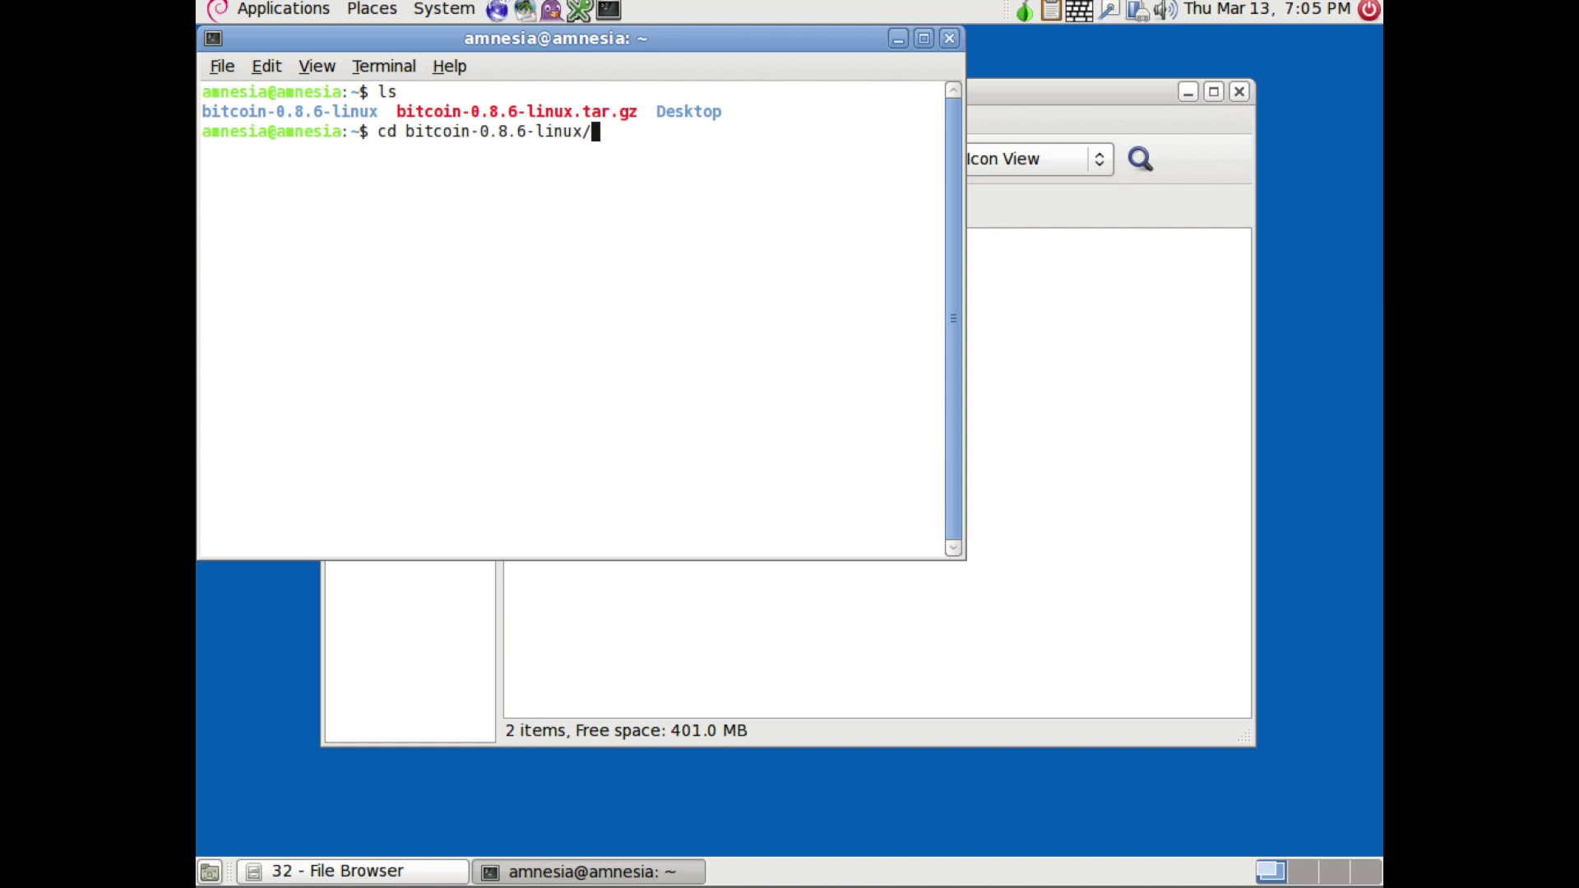
pyautogui.press('Return')
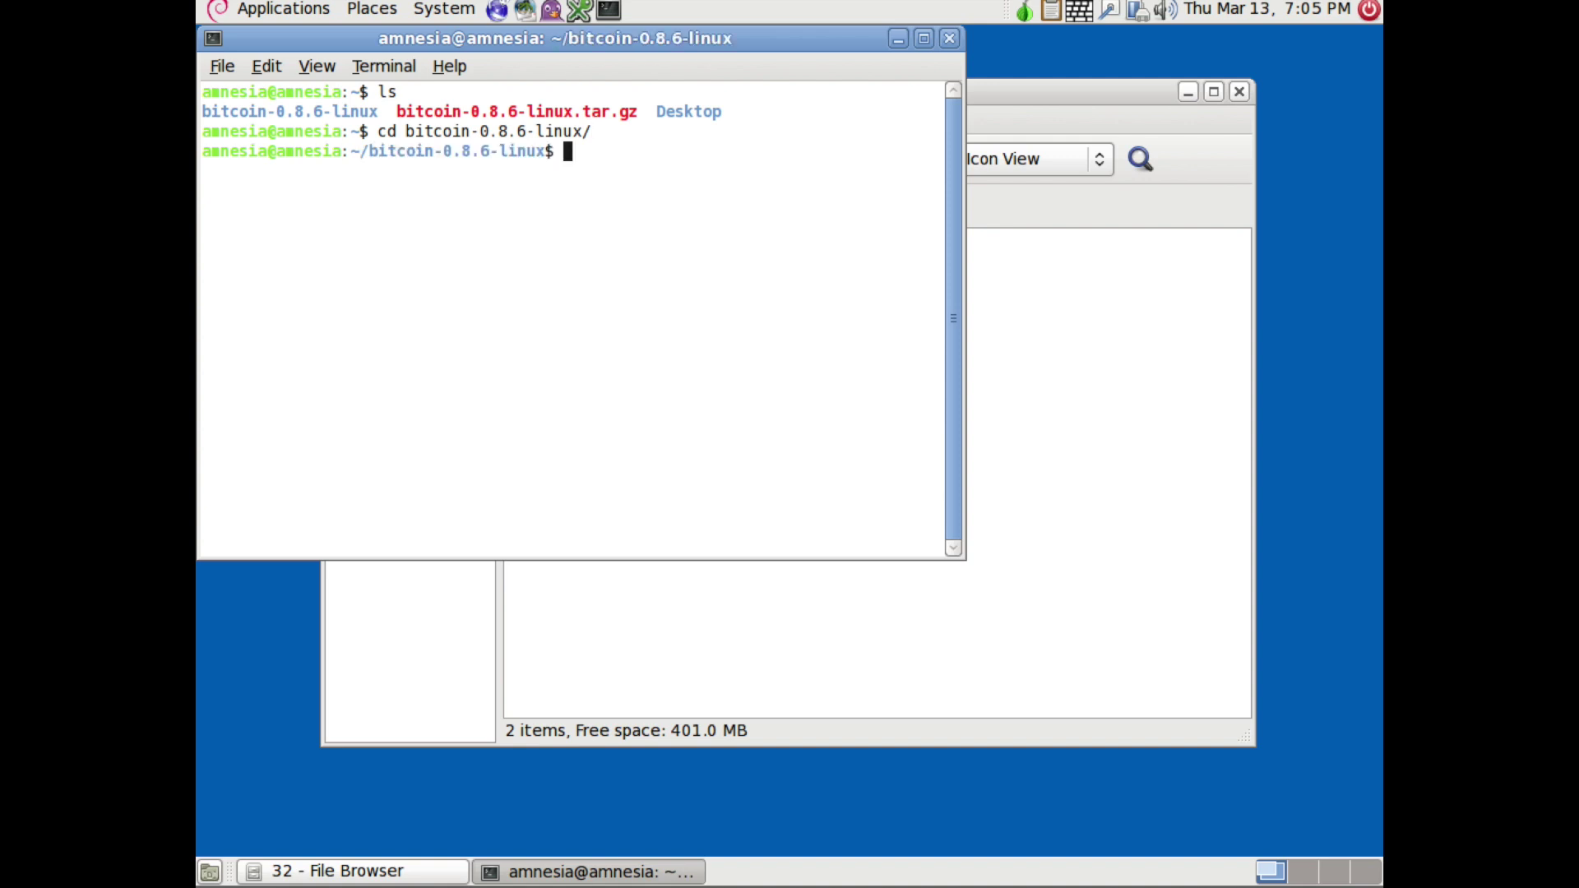
pyautogui.write('ls')
pyautogui.press('Return')
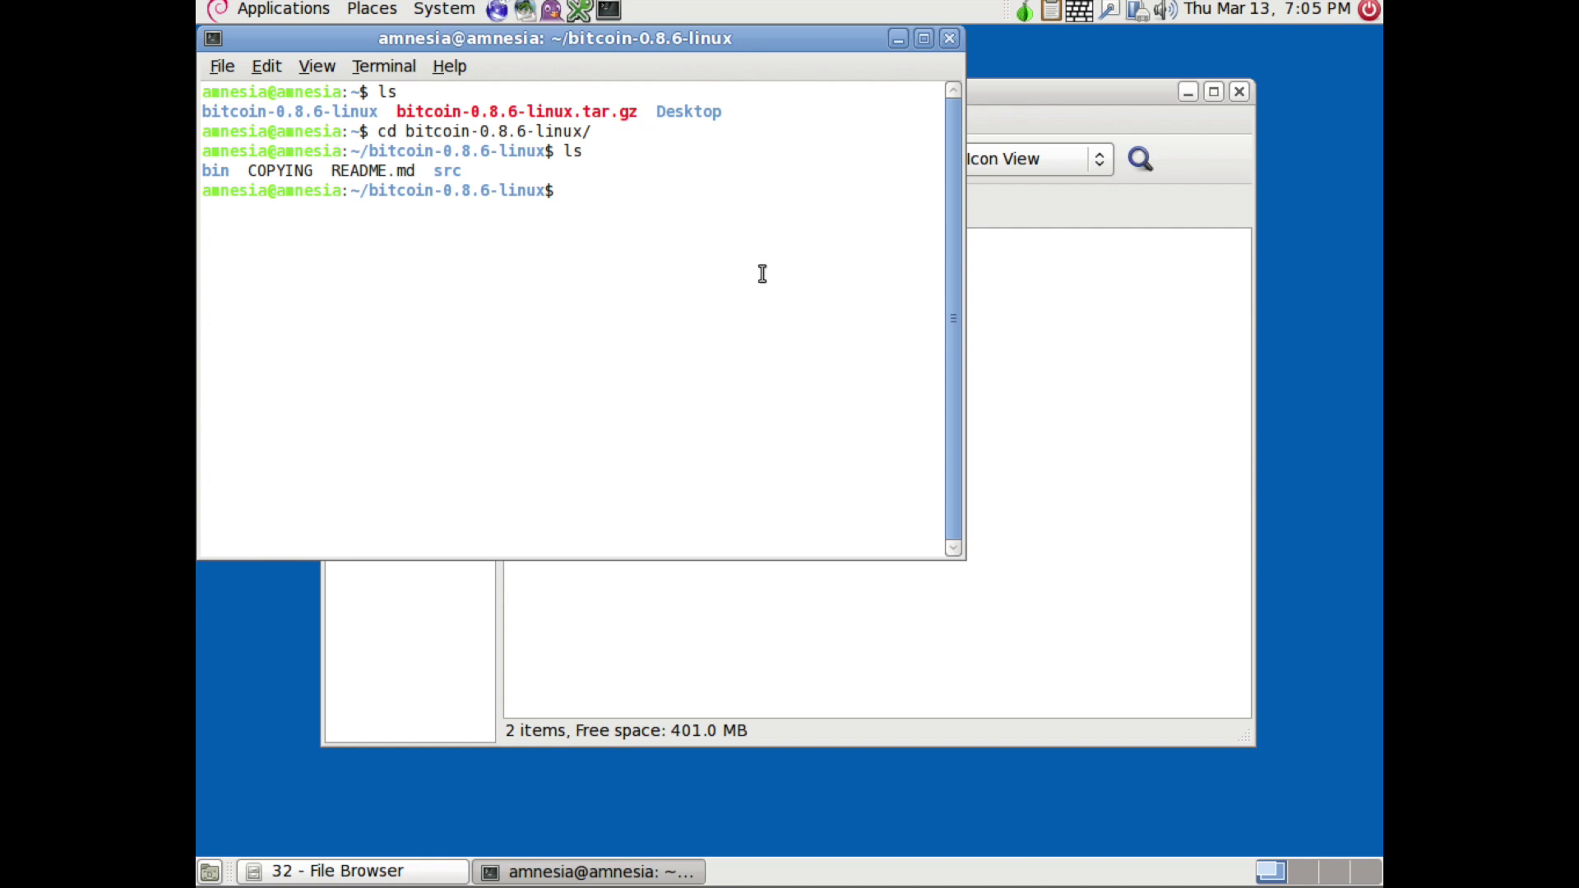
# Move into bin/32 and list its bitcoind and bitcoin-qt programs
pyautogui.click(1086, 362)
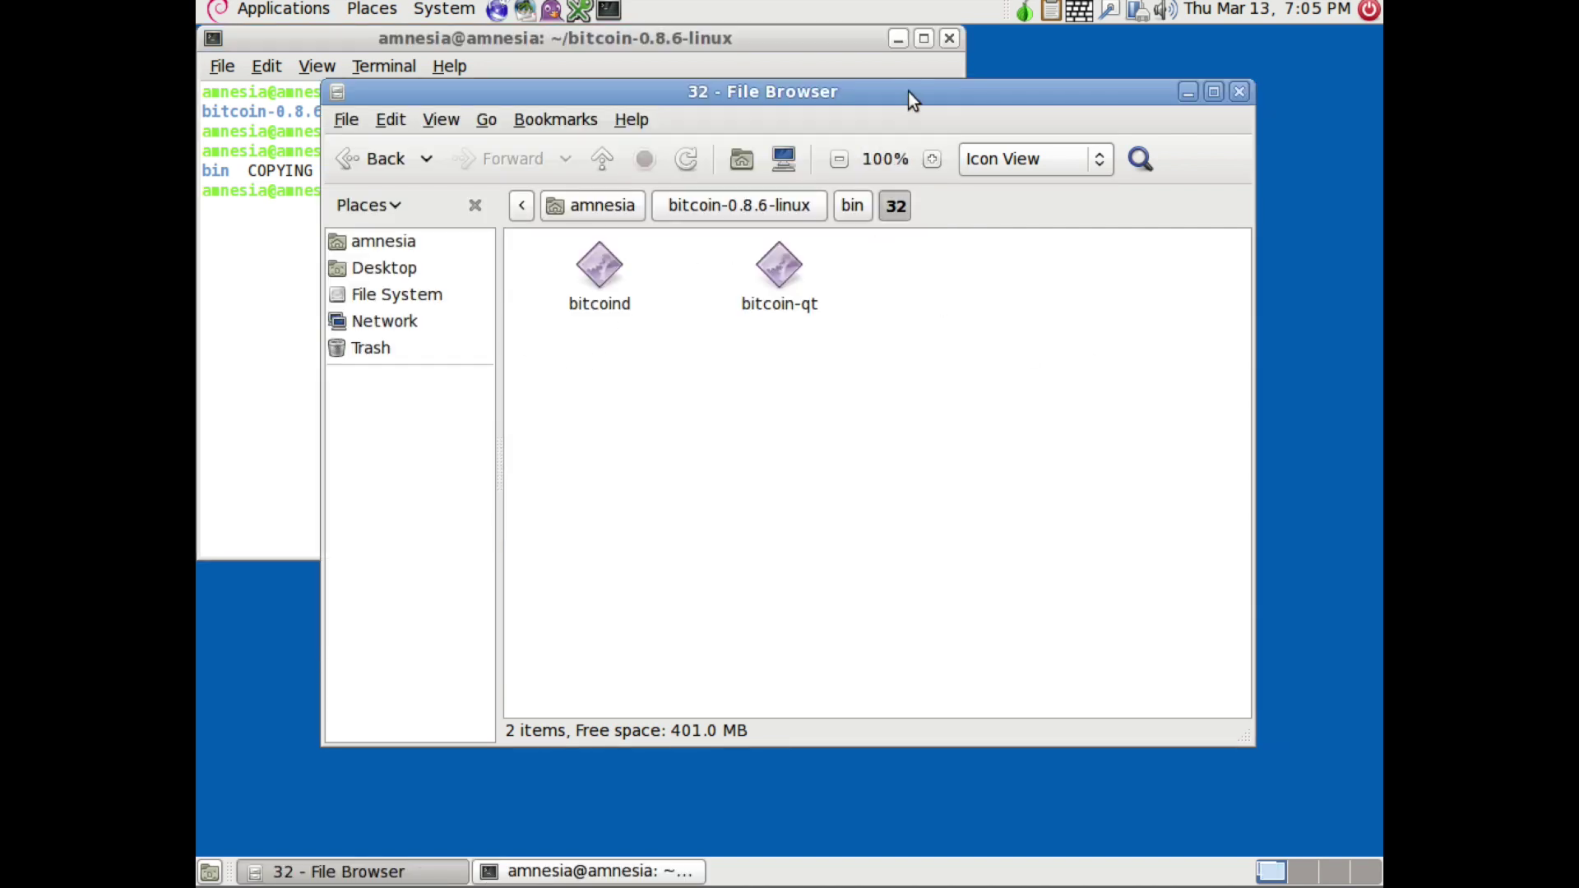
pyautogui.moveTo(909, 97); pyautogui.dragTo(1020, 171)
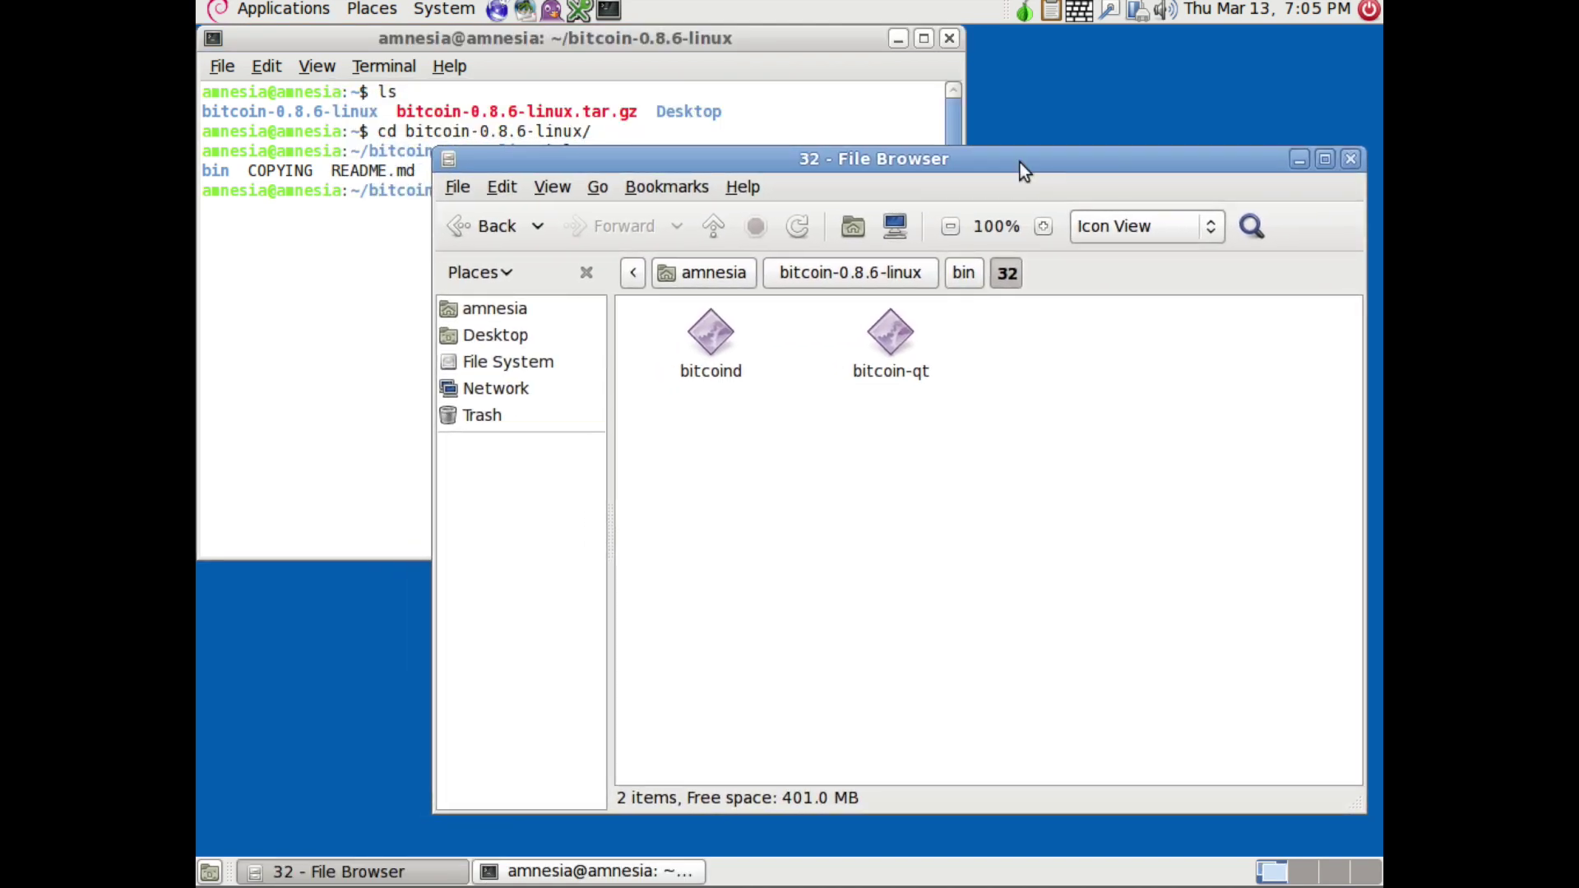
pyautogui.click(854, 113)
pyautogui.write('cd bin')
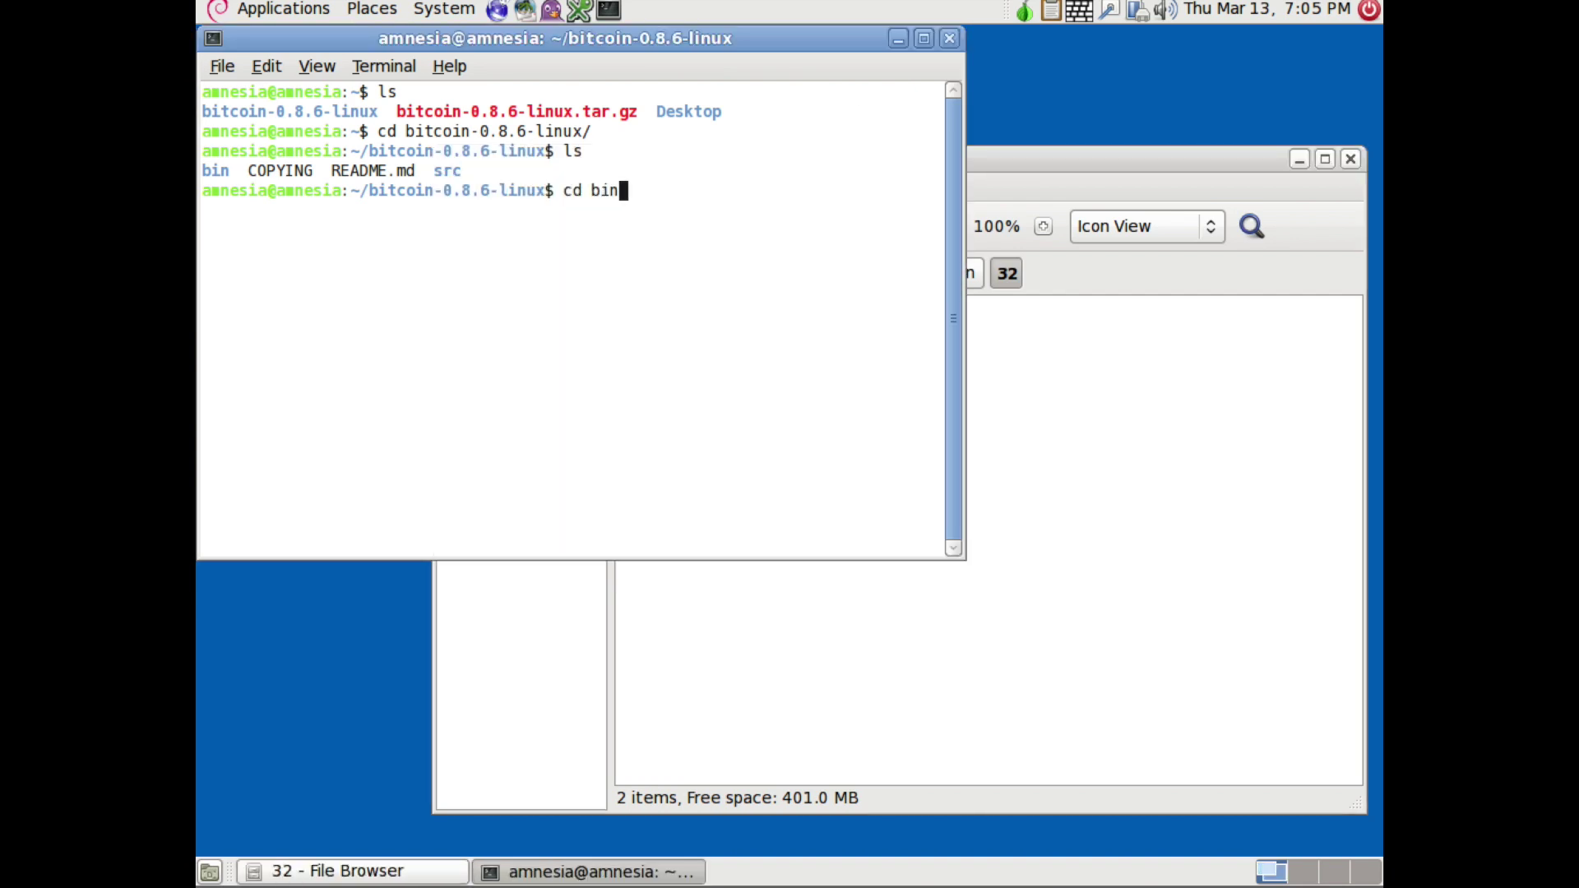
pyautogui.press('Return')
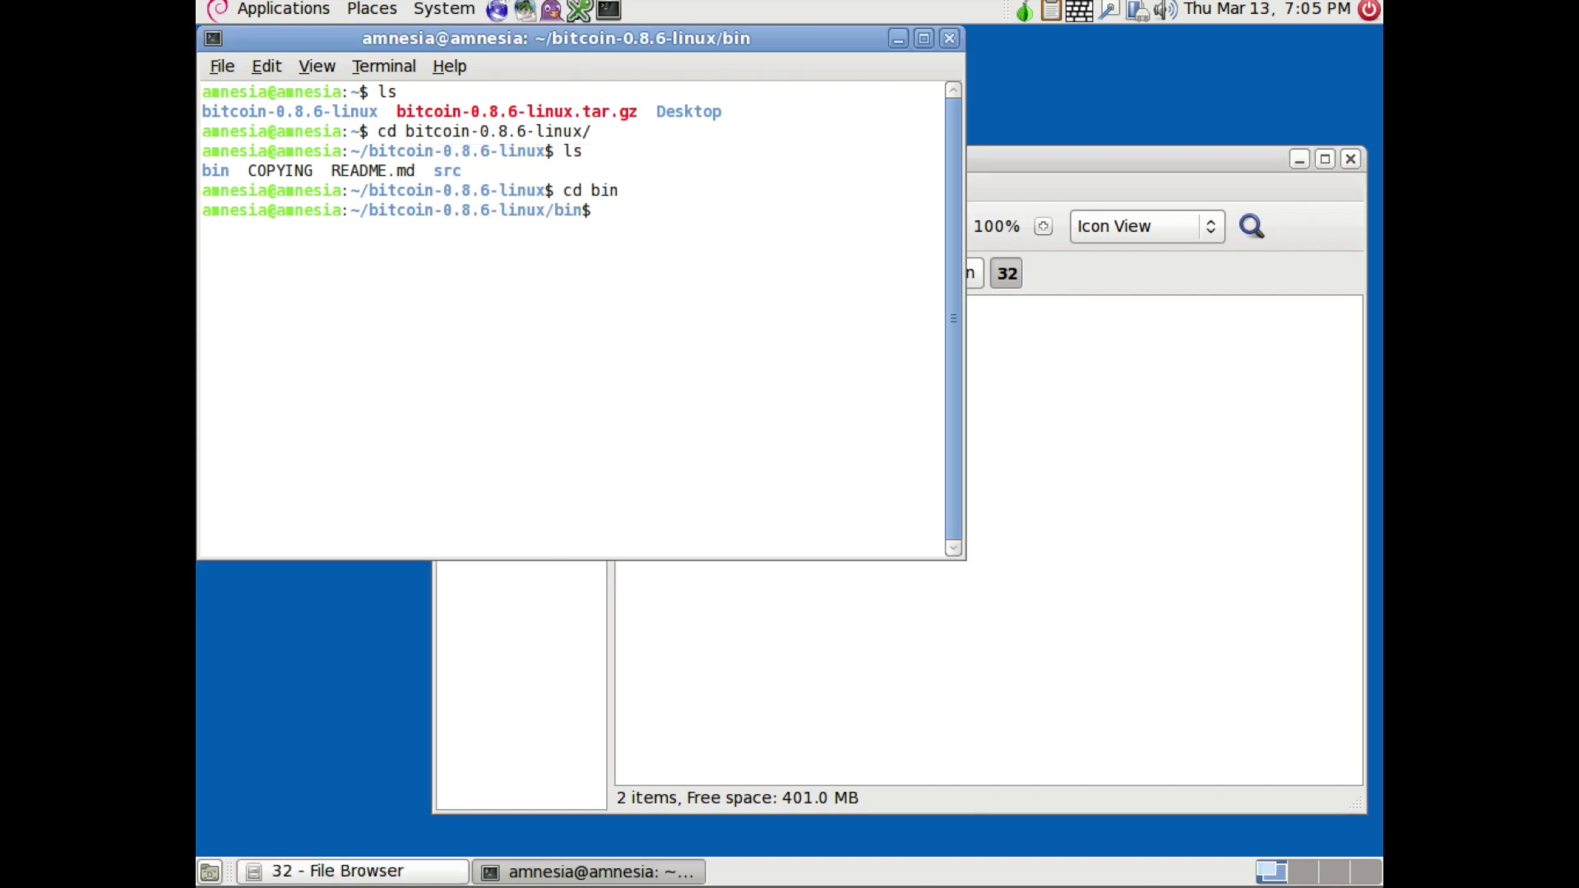
pyautogui.write('cd 32')
pyautogui.press('Return')
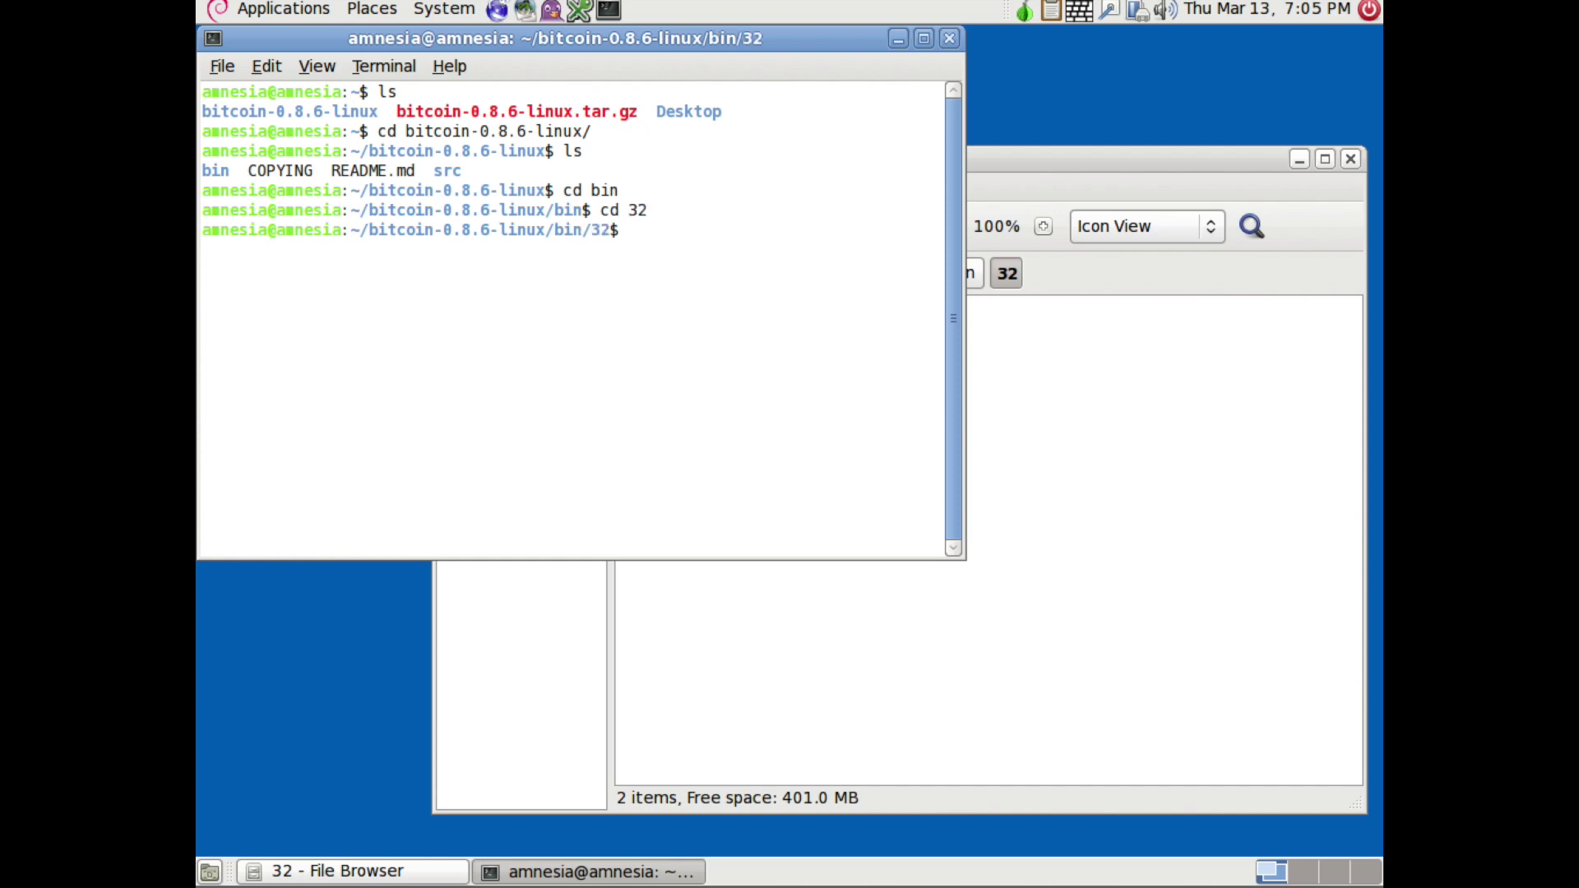
pyautogui.write('ls')
pyautogui.press('Return')
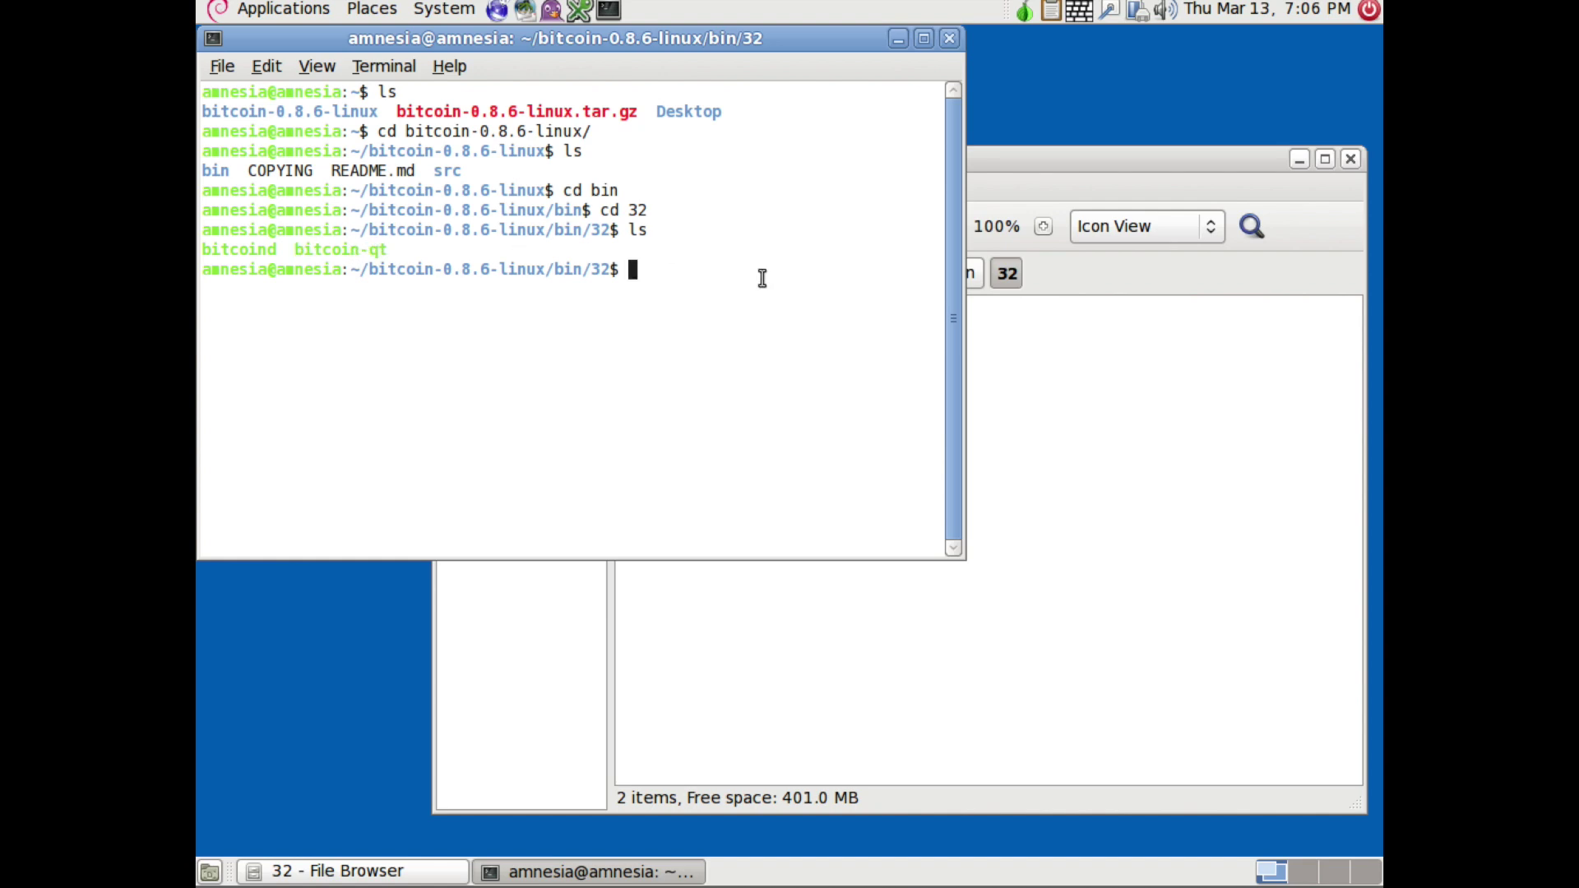
pyautogui.write('./bitcoin-')
# Run ./bitcoin-qt --help to print its command-line options
pyautogui.press('Tab')
pyautogui.write('-args')
pyautogui.press('BackSpace')
pyautogui.press('BackSpace')
pyautogui.press('BackSpace')
pyautogui.press('BackSpace')
pyautogui.write('-help')
pyautogui.press('Return')
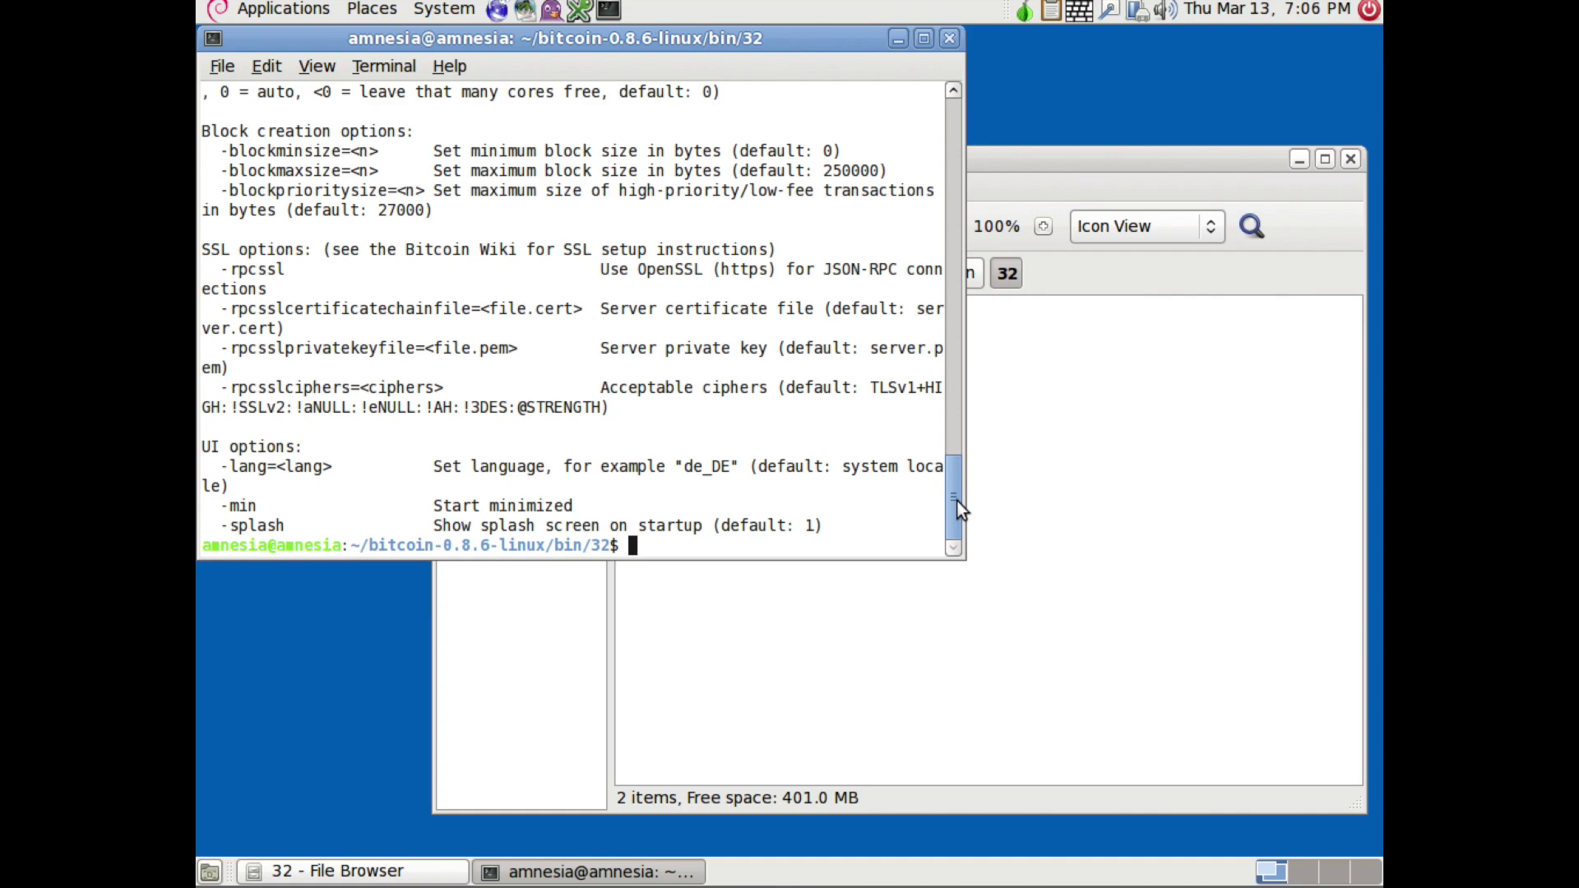
# Scroll through the help output, highlighting the -datadir and -dbcache options
pyautogui.moveTo(957, 501); pyautogui.dragTo(922, 172)
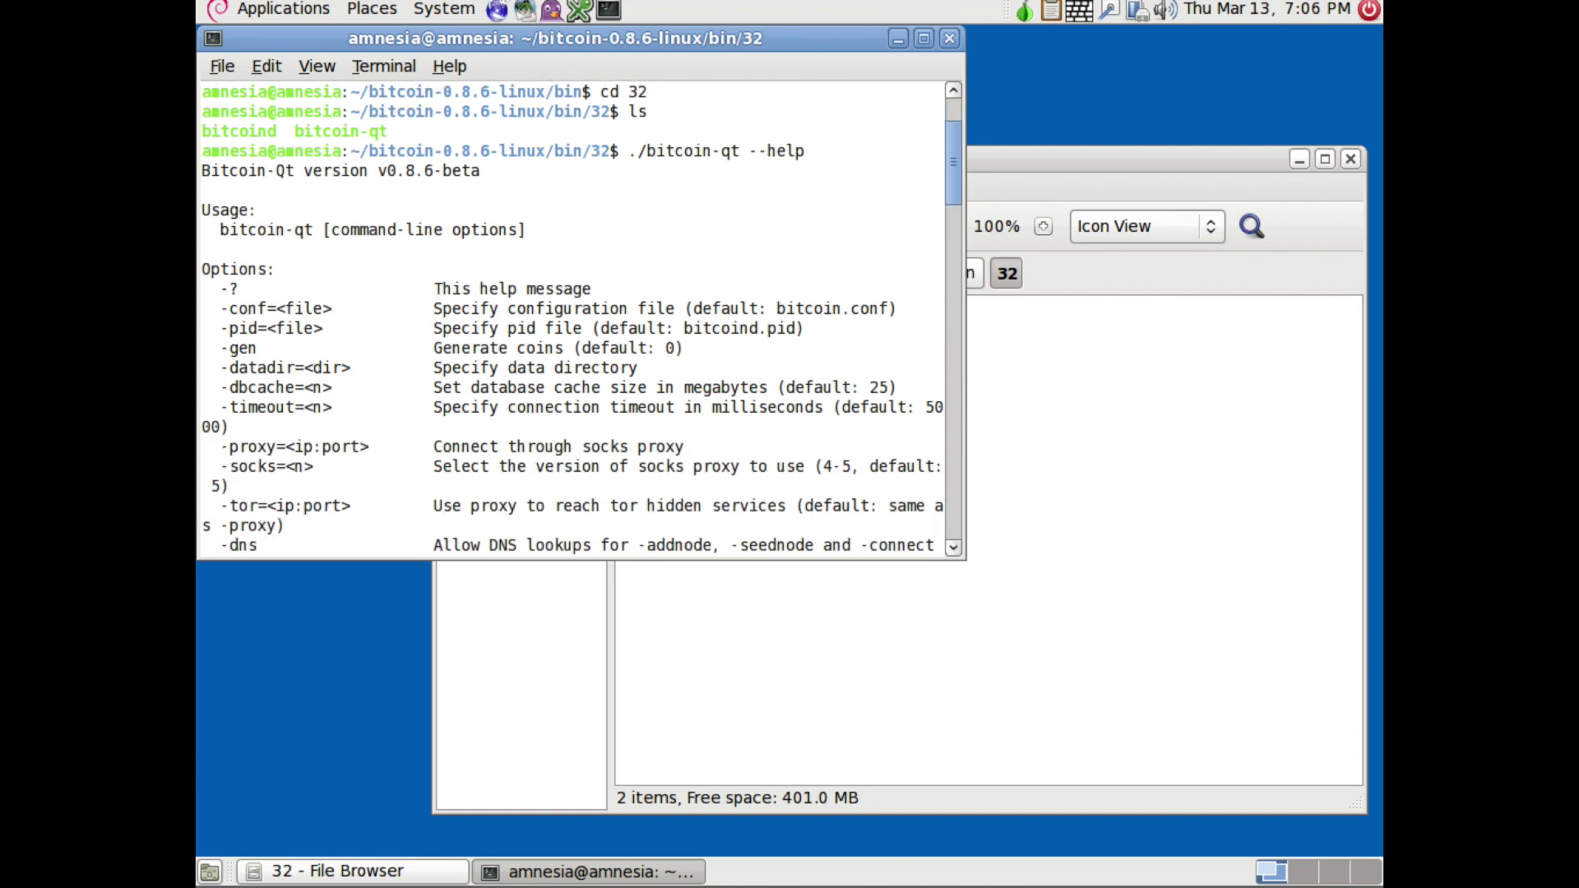
pyautogui.moveTo(954, 163); pyautogui.dragTo(954, 177)
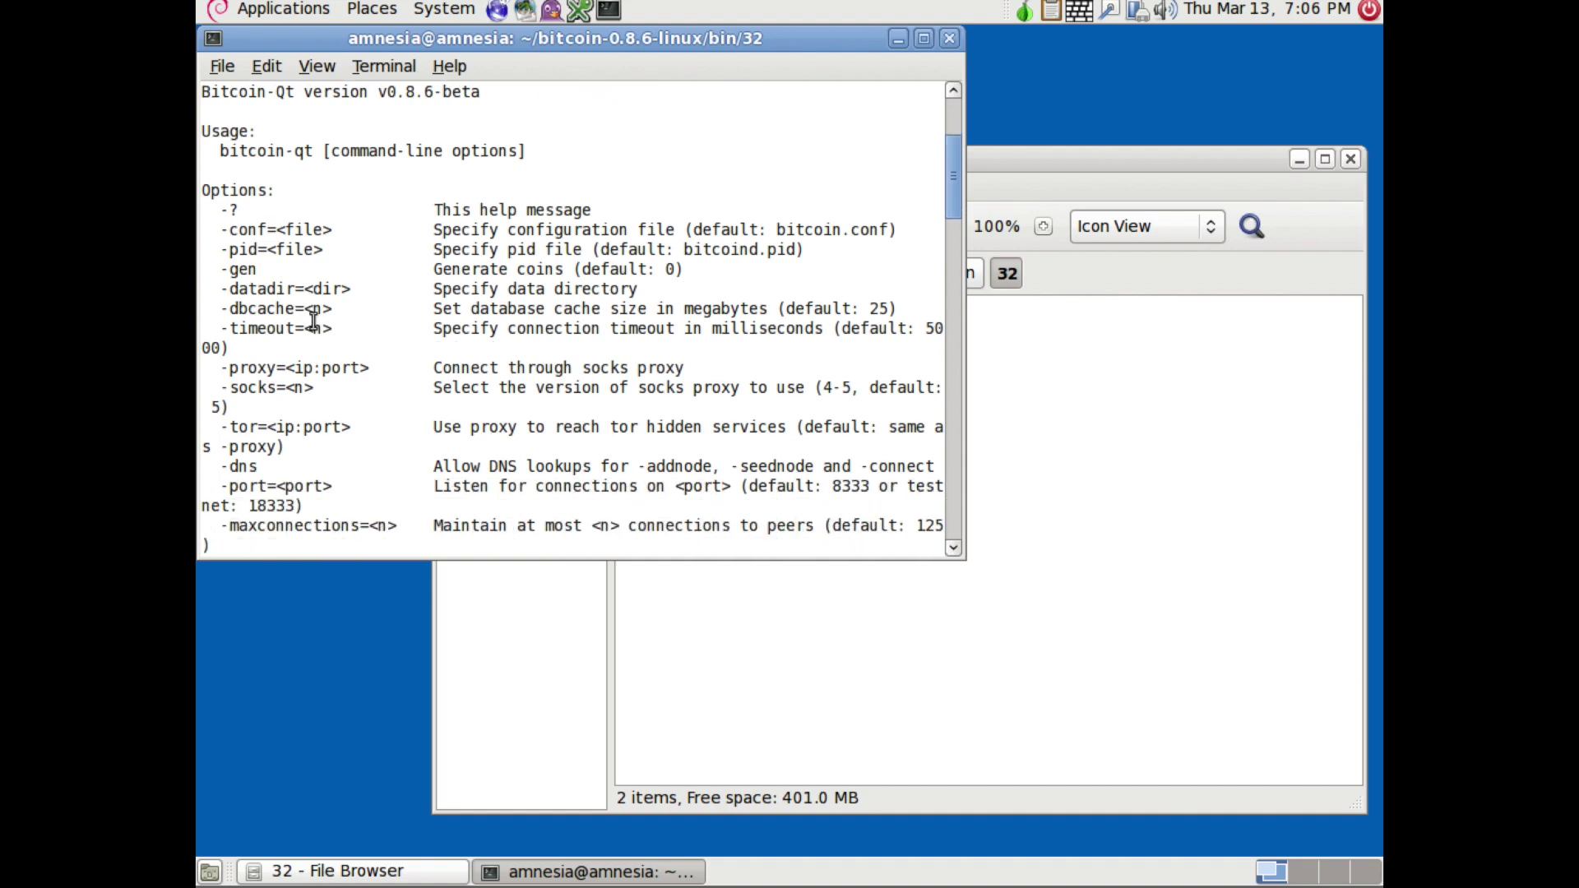
pyautogui.moveTo(226, 293); pyautogui.dragTo(298, 289)
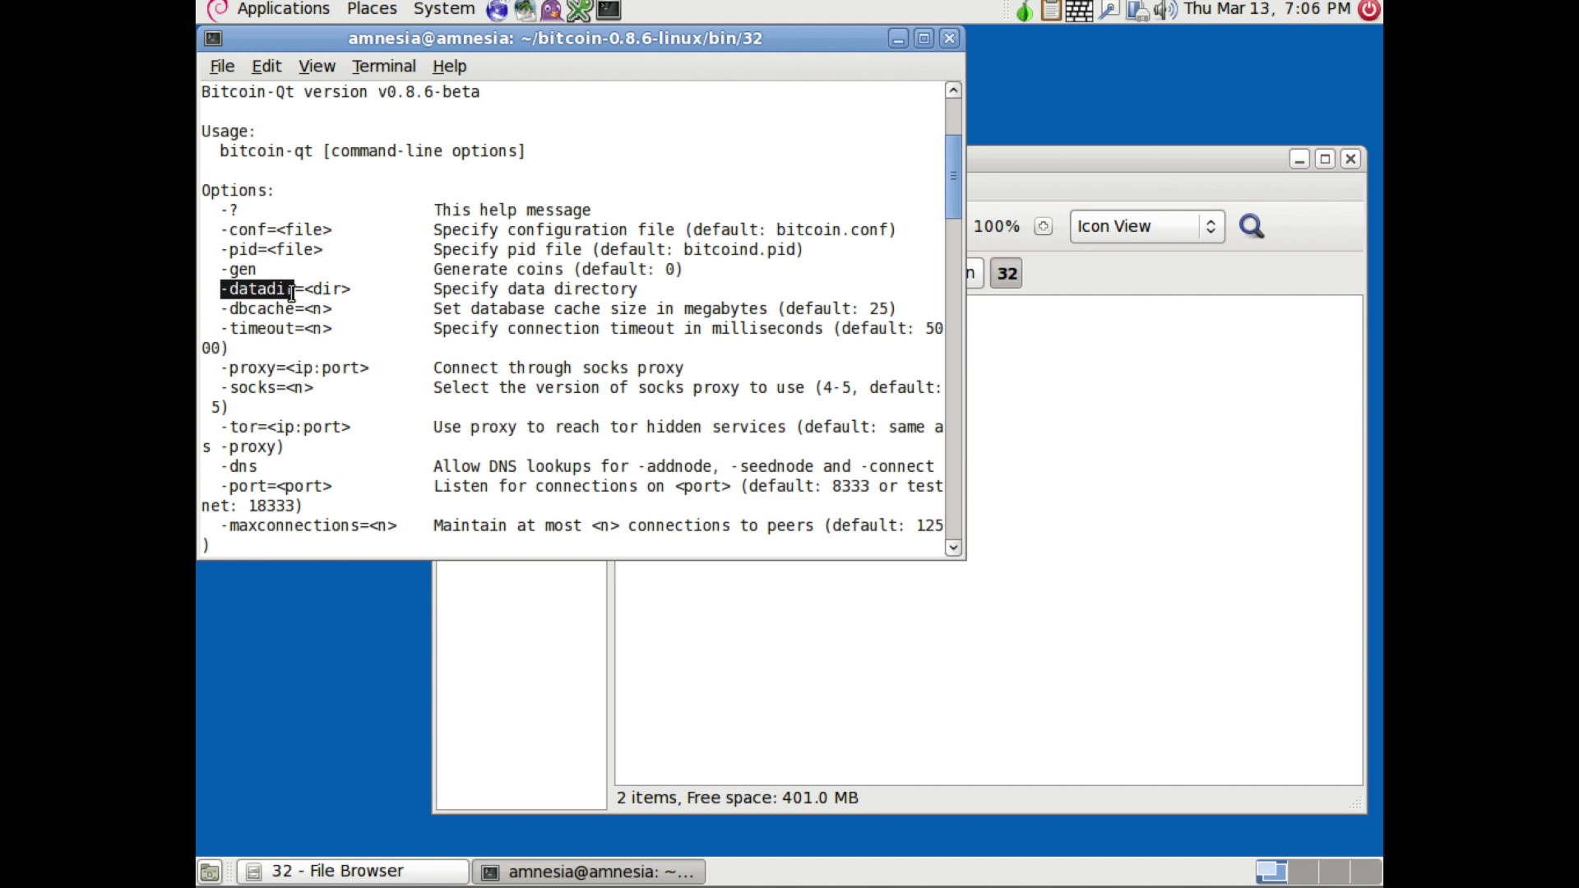
pyautogui.click(298, 290)
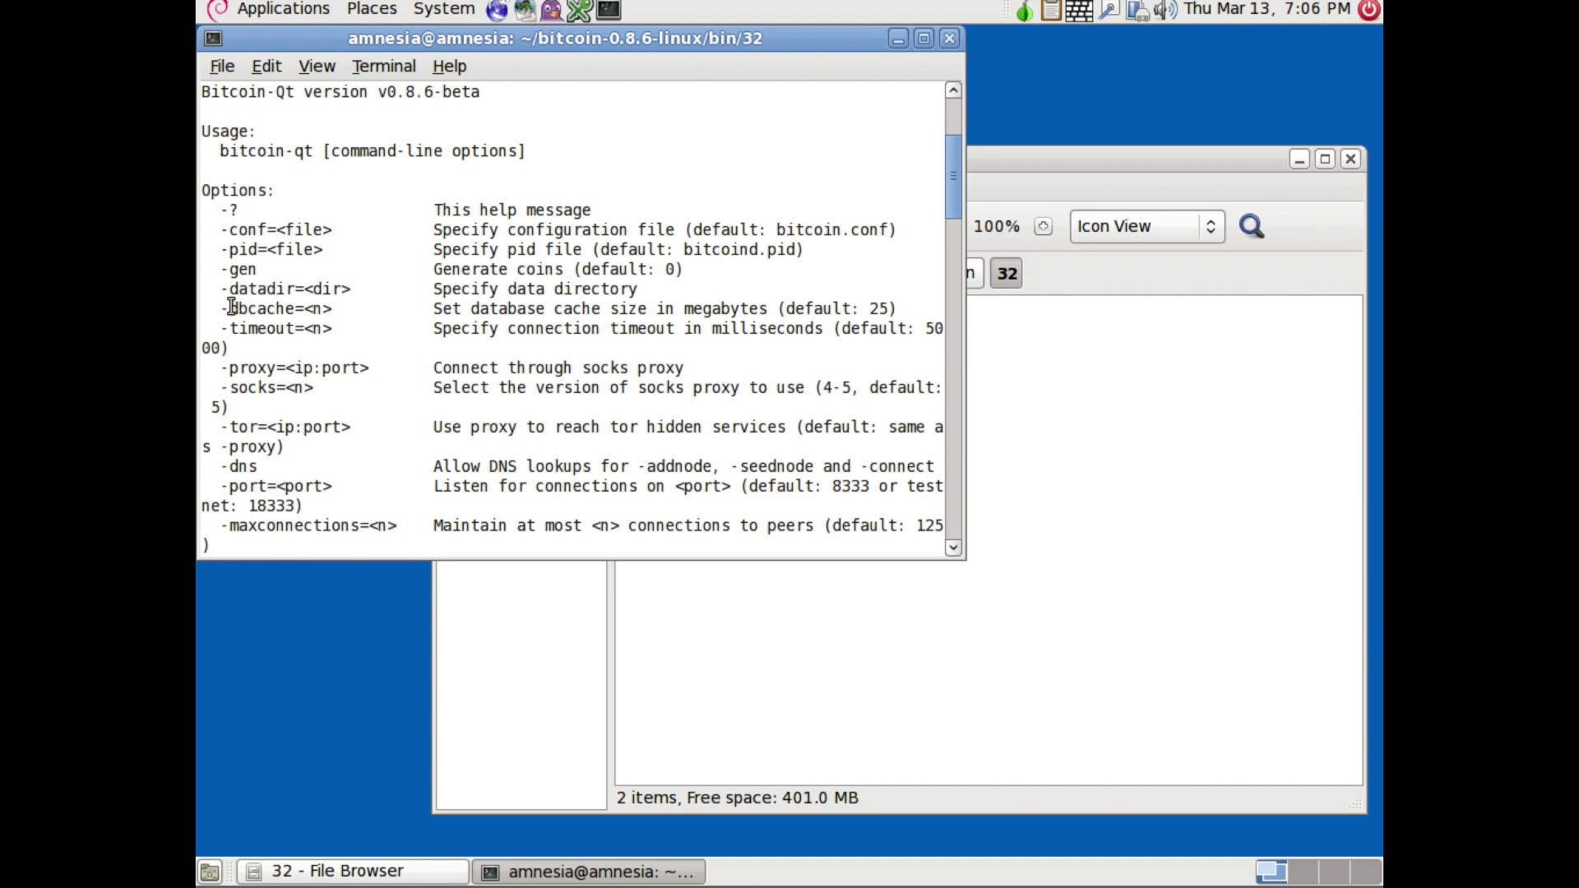
pyautogui.moveTo(239, 309); pyautogui.dragTo(278, 310)
pyautogui.click(279, 309)
pyautogui.moveTo(951, 161); pyautogui.dragTo(984, 535)
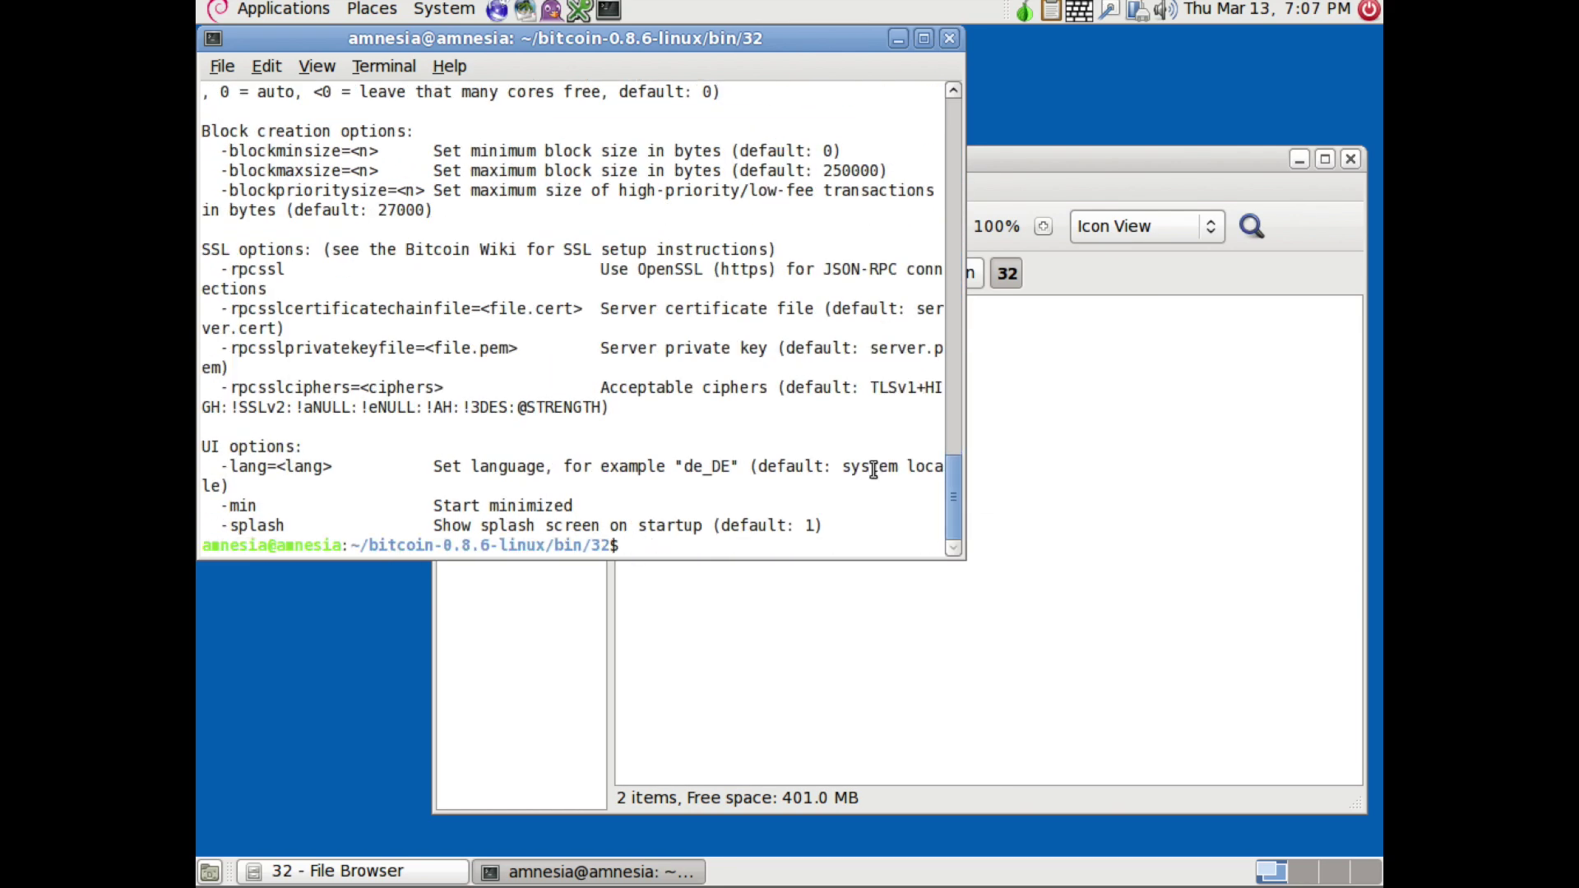
# Rerun the previous command as plain ./bitcoin-qt without the --help flag
pyautogui.press('Up')
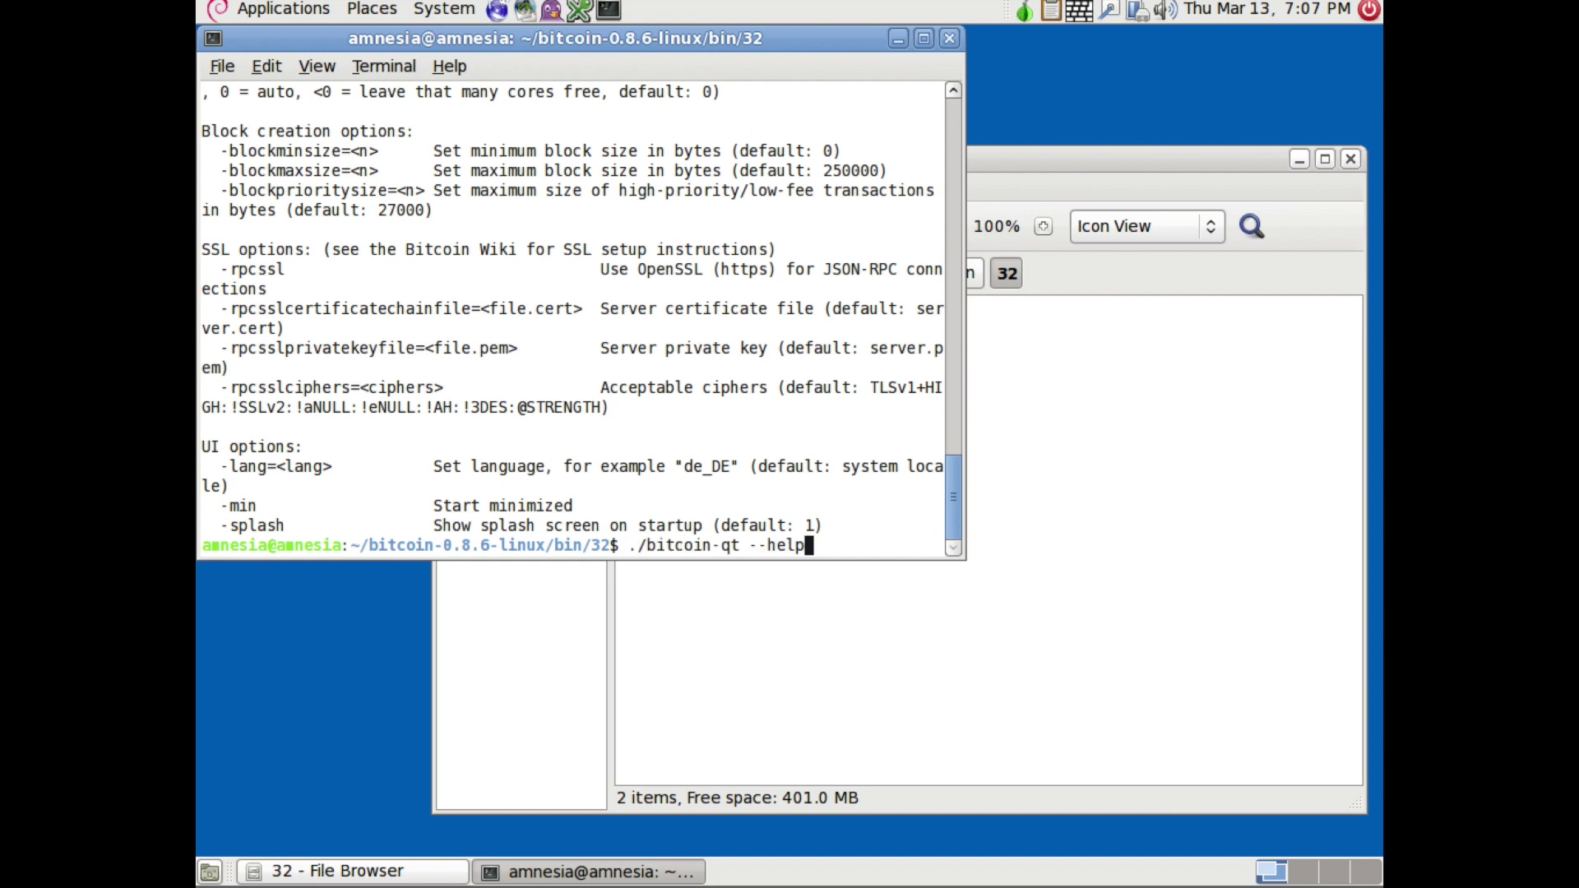
pyautogui.press('BackSpace')
pyautogui.press('BackSpace')
pyautogui.press('BackSpace')
pyautogui.press('BackSpace')
pyautogui.press('BackSpace')
pyautogui.press('BackSpace')
pyautogui.press('BackSpace')
pyautogui.press('Return')
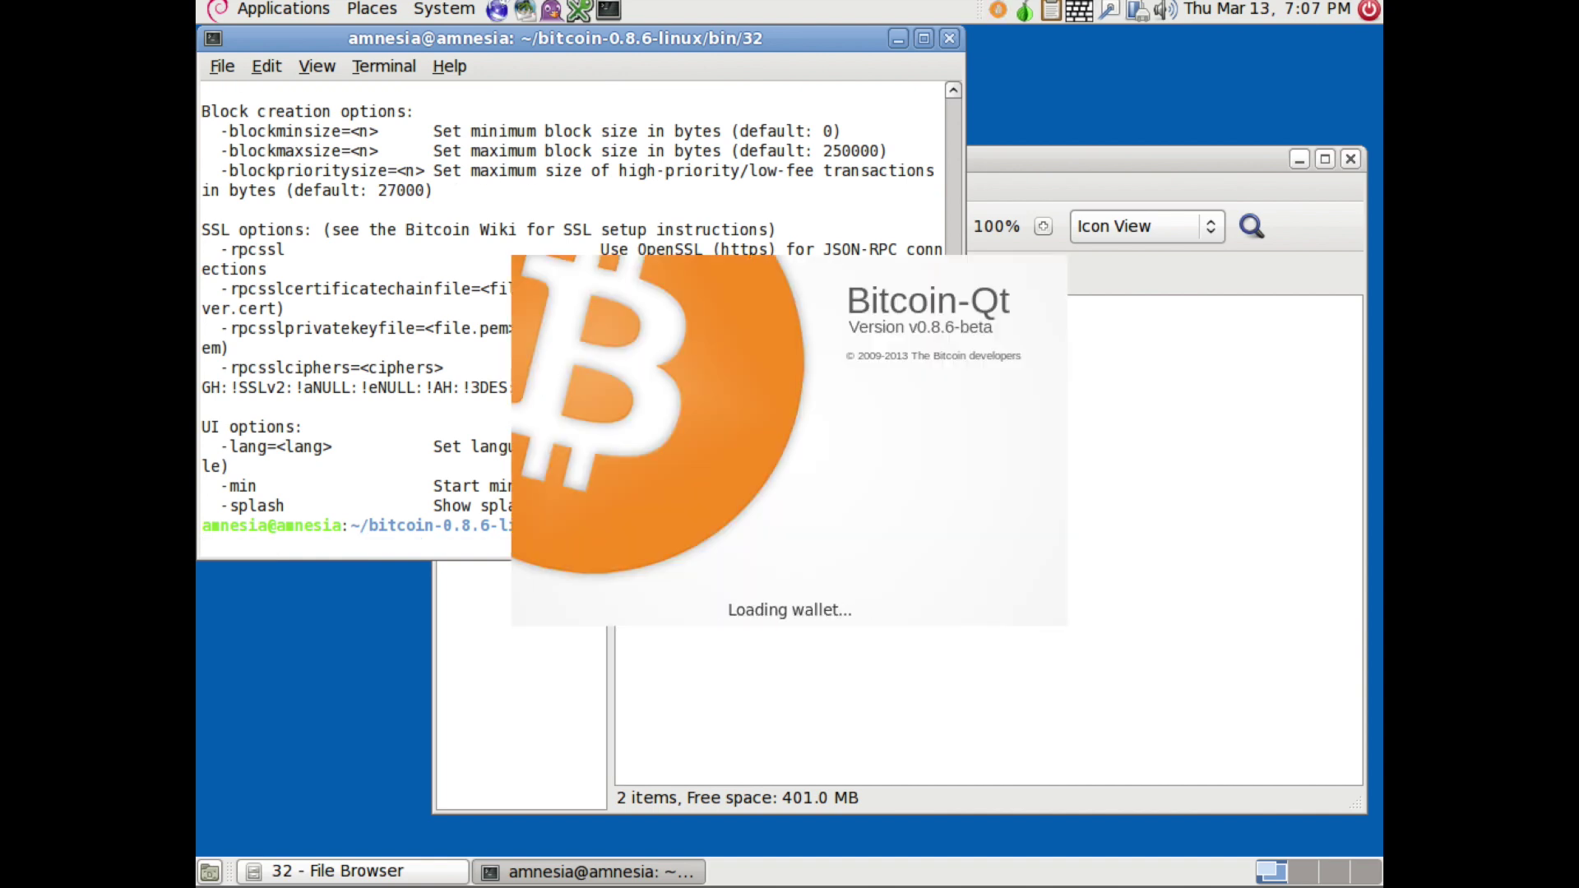